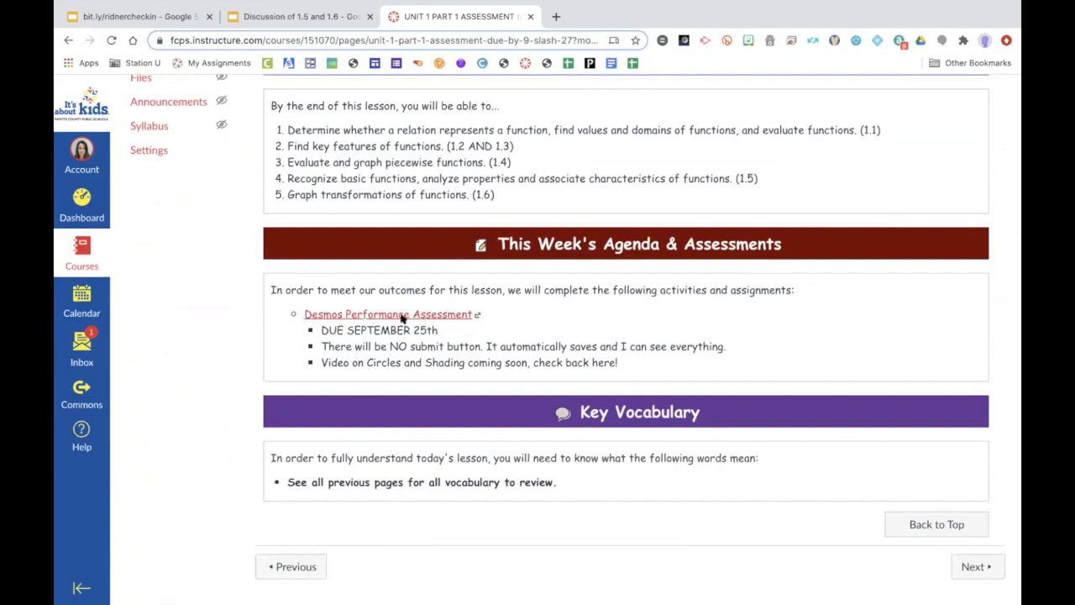
Step: Open the Desmos Performance Assessment from the course page, continue the activity, and move to slide 2
left_click_drag(320, 348, 486, 339)
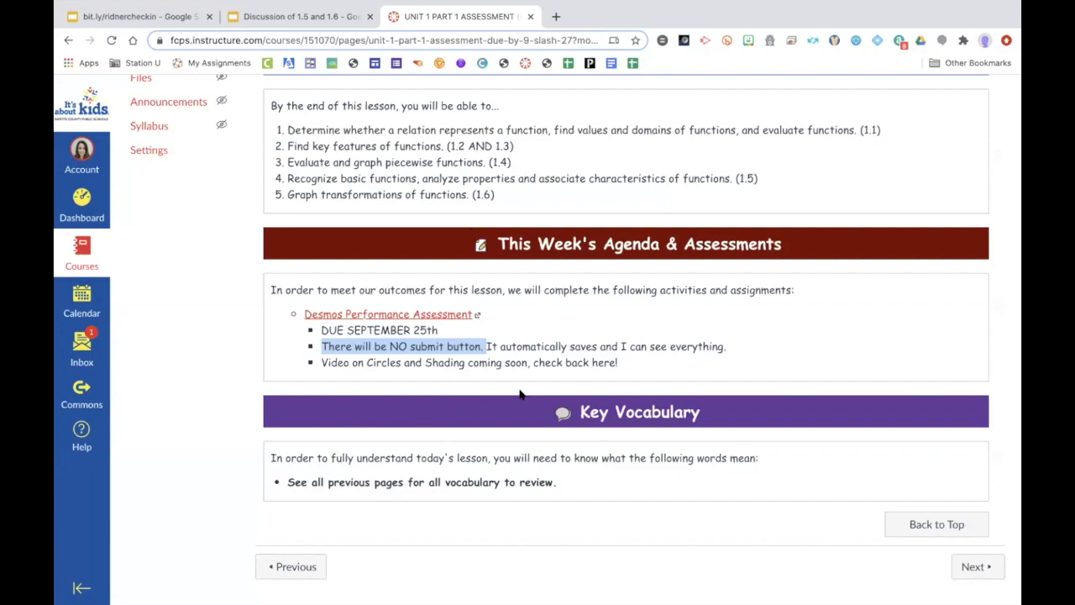
left_click(415, 313)
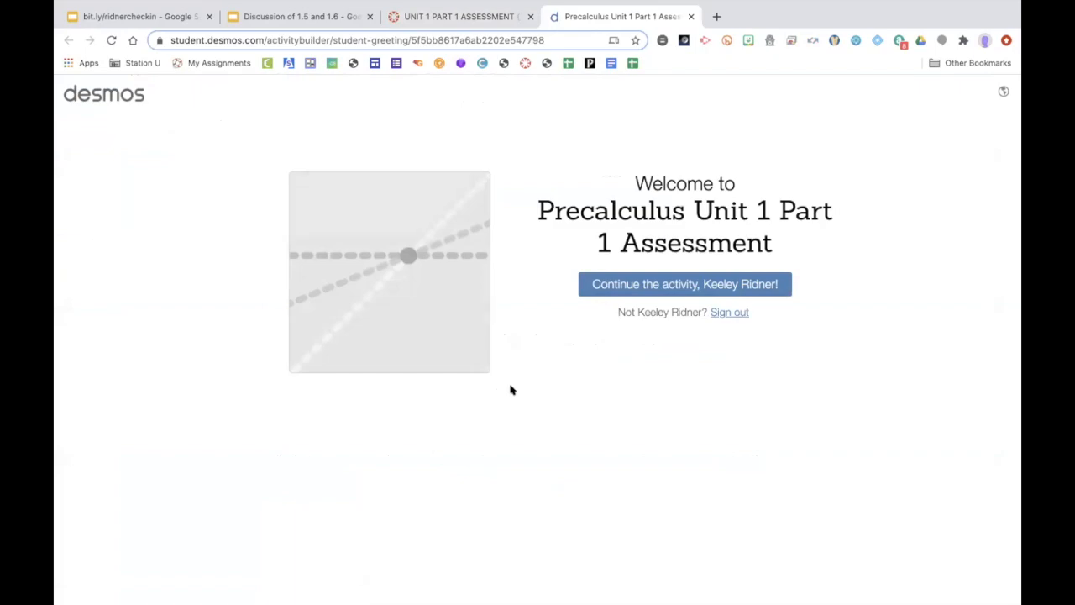
left_click(635, 284)
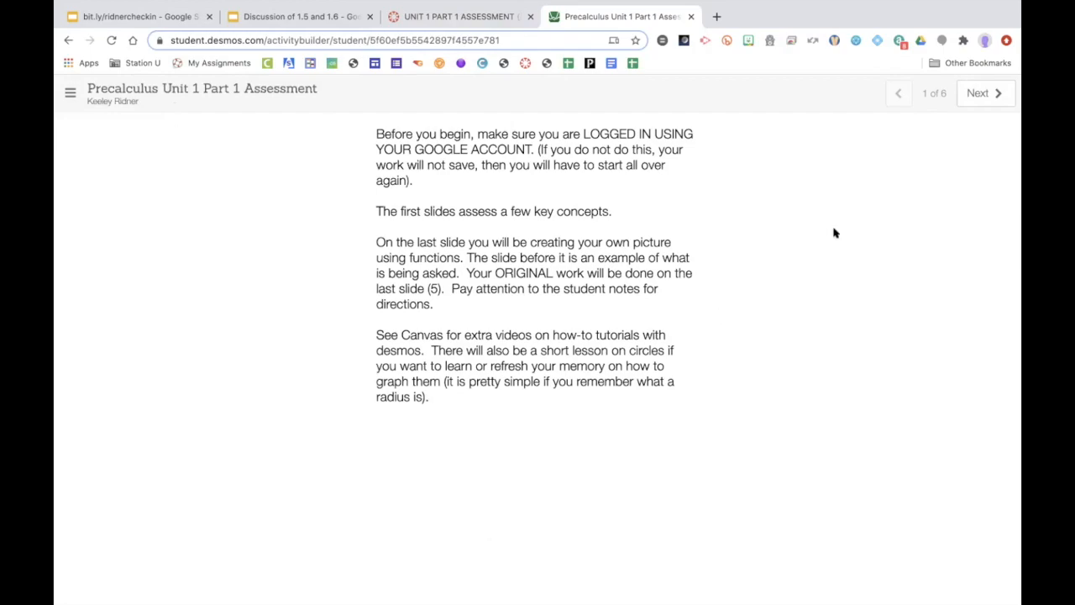
left_click(975, 93)
left_click(899, 96)
left_click(975, 93)
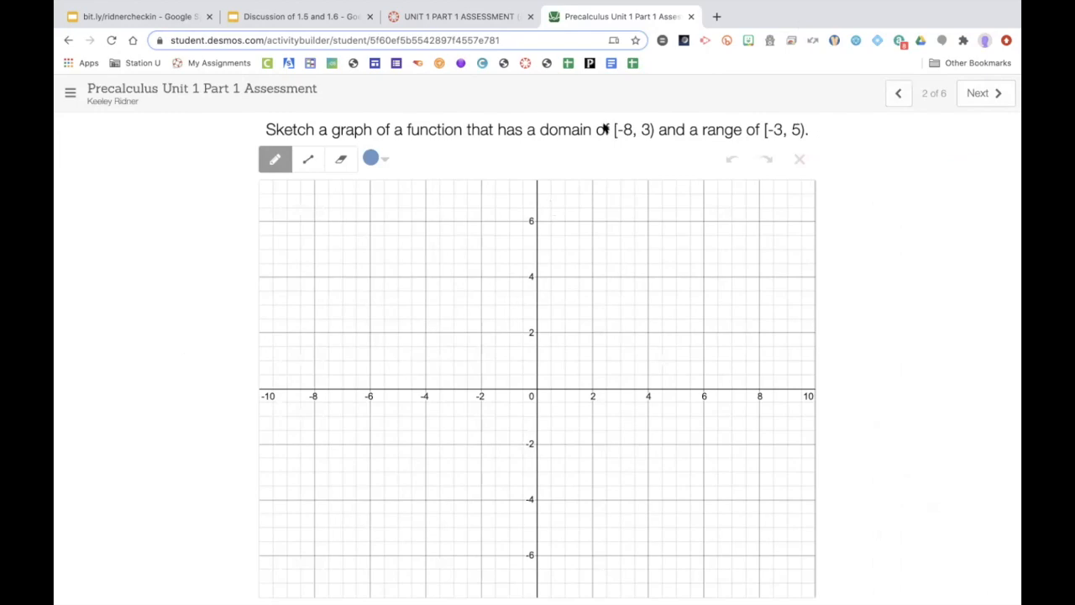
Step: Sketch a segment from about (-4, 5.3) to (2, 2) with an open circle at (2, 2) and a dashed vertical line at x = 4
left_click(305, 164)
left_click(305, 165)
left_click(421, 242)
left_click_drag(421, 241, 586, 331)
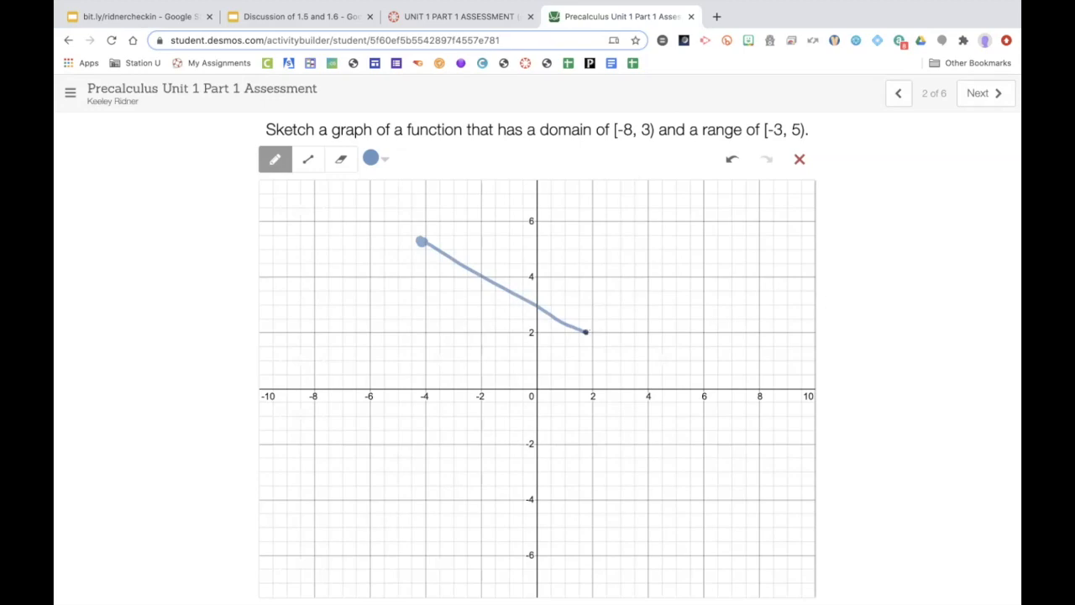
mouse_move(588, 334)
left_mouse_down()
mouse_move(598, 338)
mouse_move(591, 328)
left_mouse_up()
left_click_drag(648, 180, 647, 499)
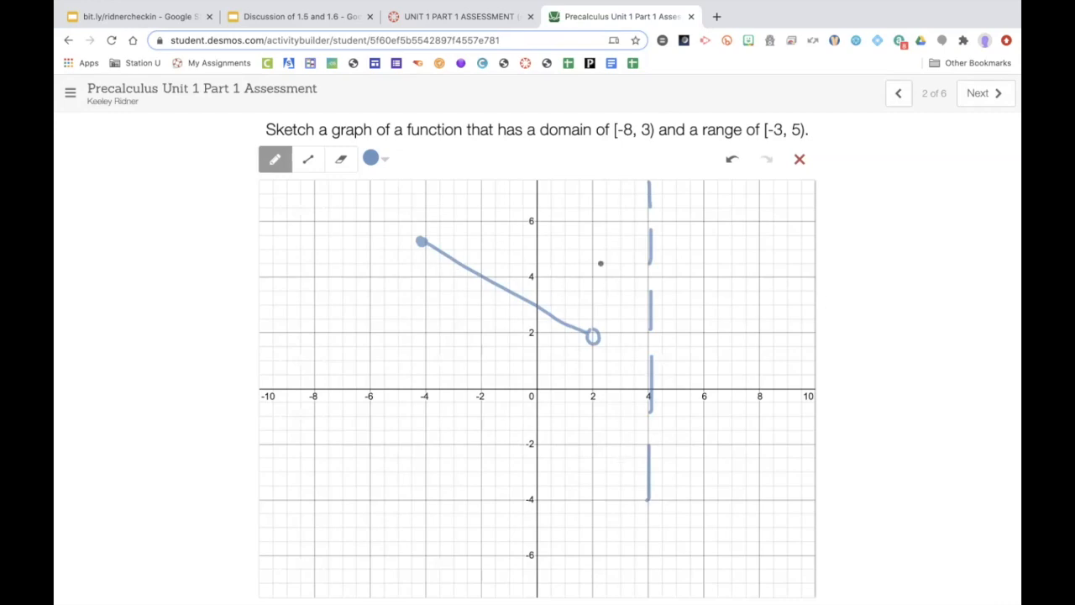
Step: Erase all the sketched marks from the graph with the Eraser
left_click(341, 159)
left_click_drag(408, 233, 593, 331)
mouse_move(633, 205)
left_mouse_down()
mouse_move(643, 187)
mouse_move(636, 401)
mouse_move(646, 488)
mouse_move(646, 294)
left_mouse_up()
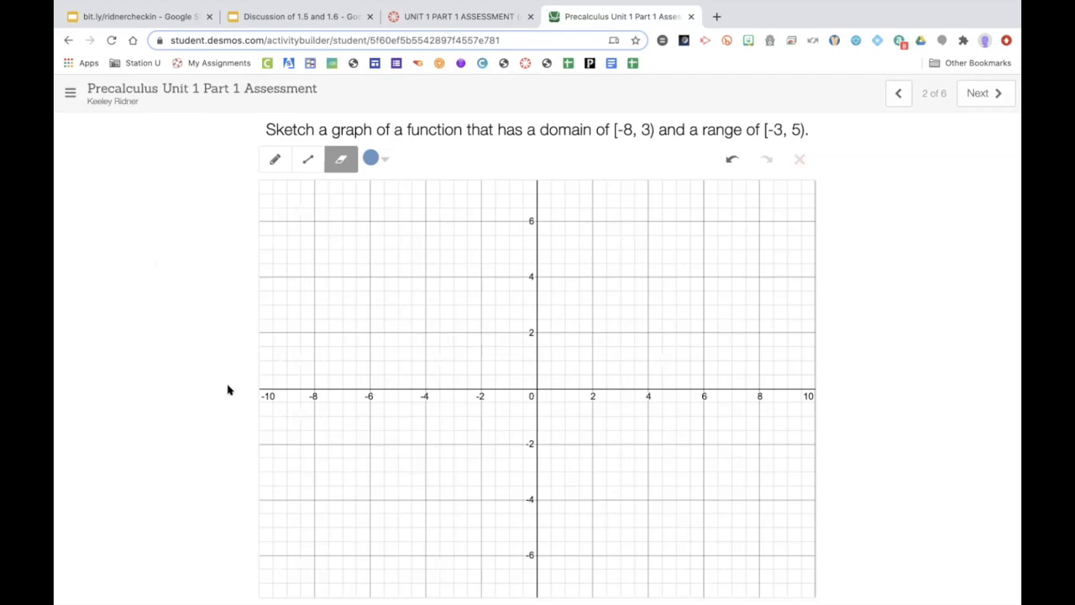
Step: Go to the next slide and mark points at about (-5.6, -2.4) and (-4.2, 0.6) with the pencil
left_click(970, 95)
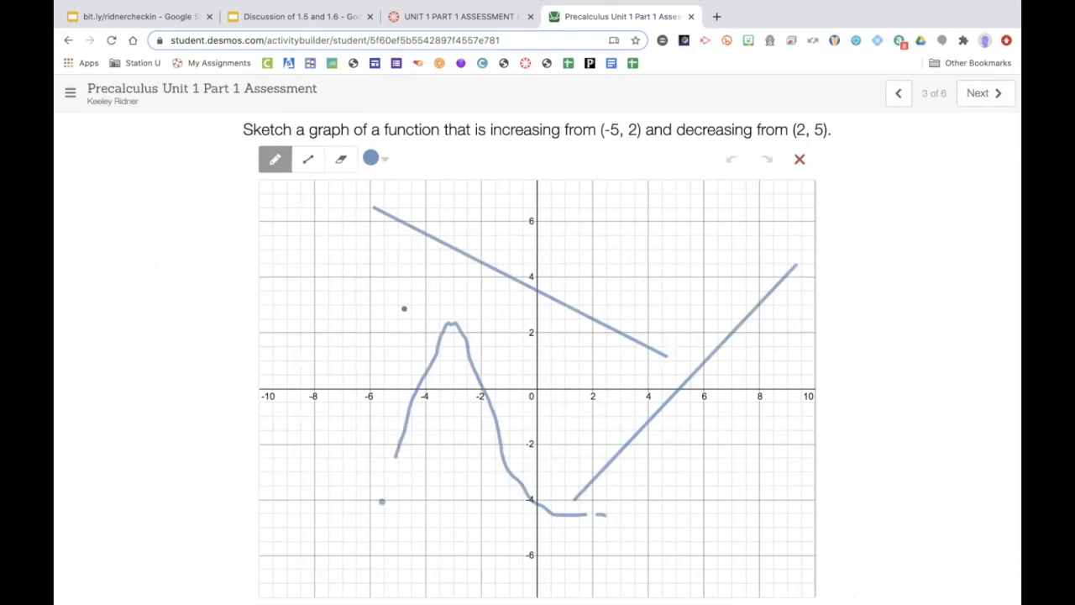
left_click(339, 162)
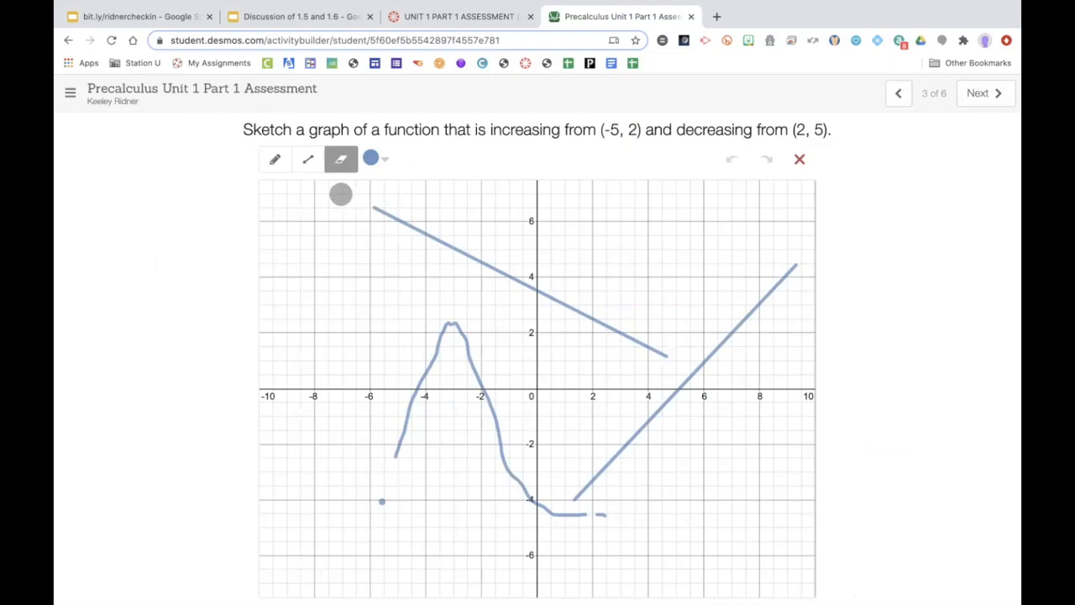
left_click(276, 160)
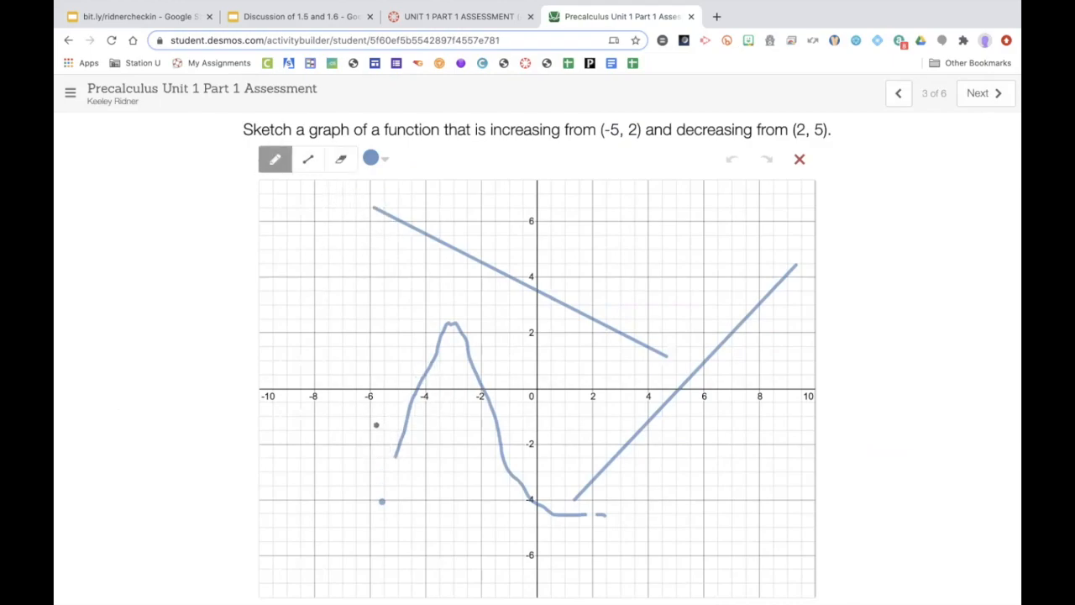
left_click(382, 454)
left_click(421, 371)
Step: Draw a straight segment from about (4.6, 1.2) to (9.8, 5.8) with the line tool
left_click(309, 159)
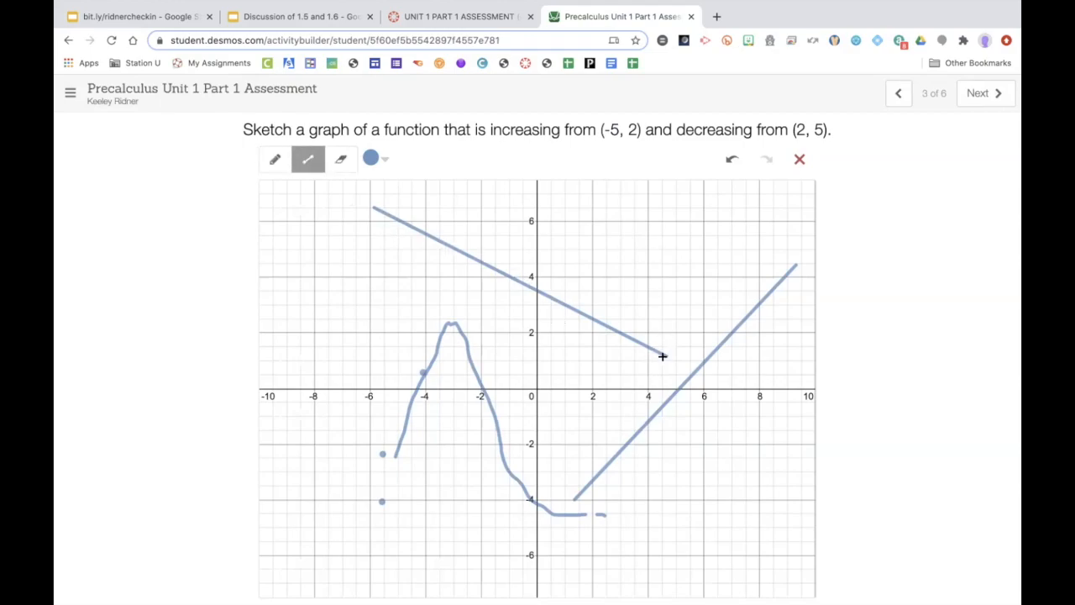
left_click_drag(666, 353, 810, 225)
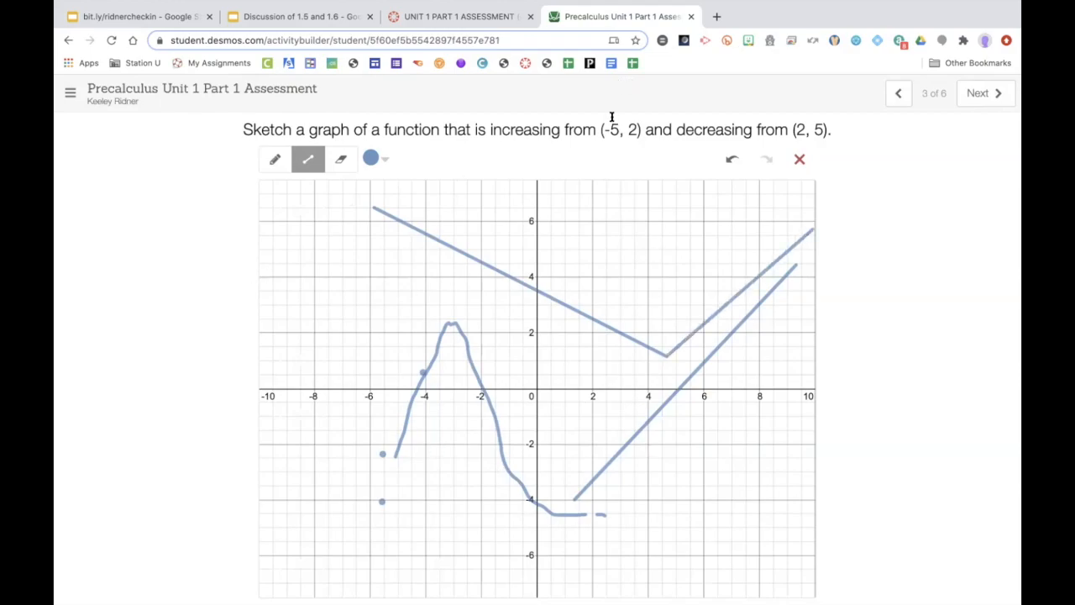
Step: Highlight the intervals (-5, 2) and (2, 5) in the prompt and advance to the next slide
left_click_drag(599, 130, 641, 130)
left_click_drag(792, 129, 820, 130)
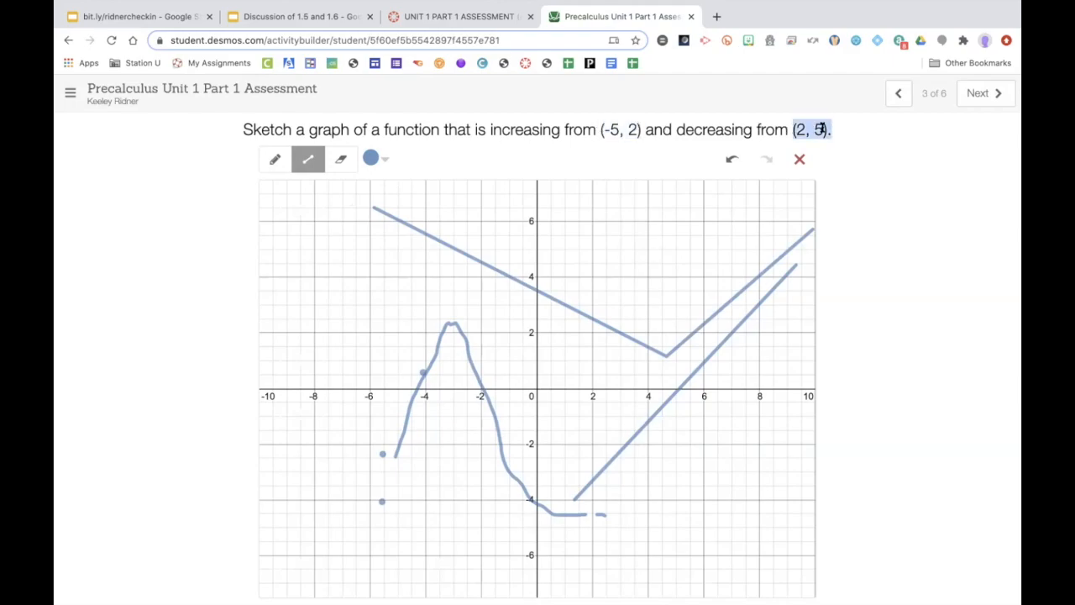
left_click(979, 93)
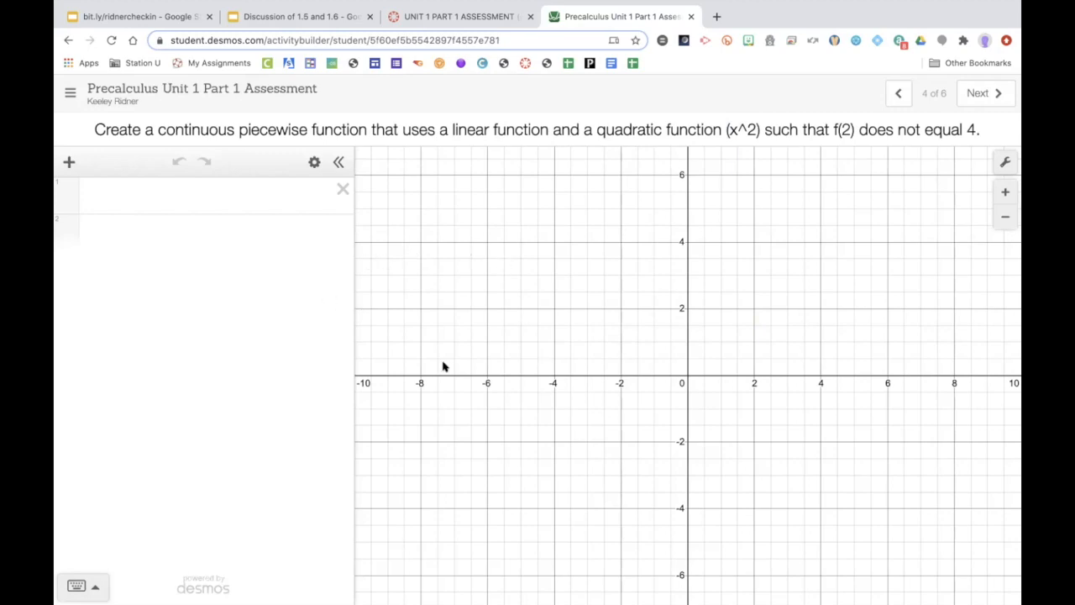
Step: Enter y=x as the first expression and start a new line
left_click(208, 206)
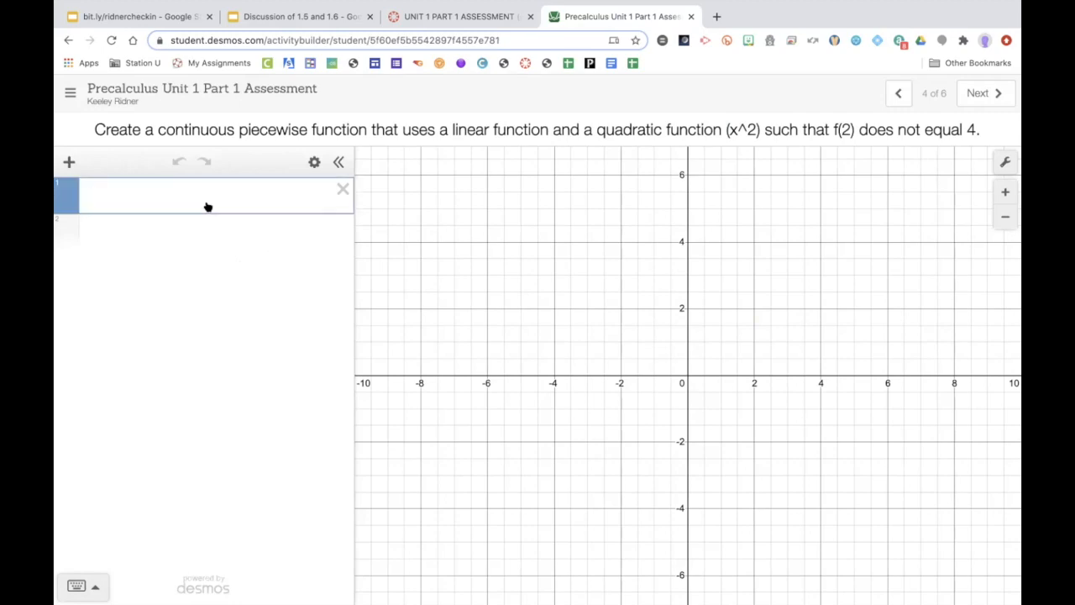
type("y=x")
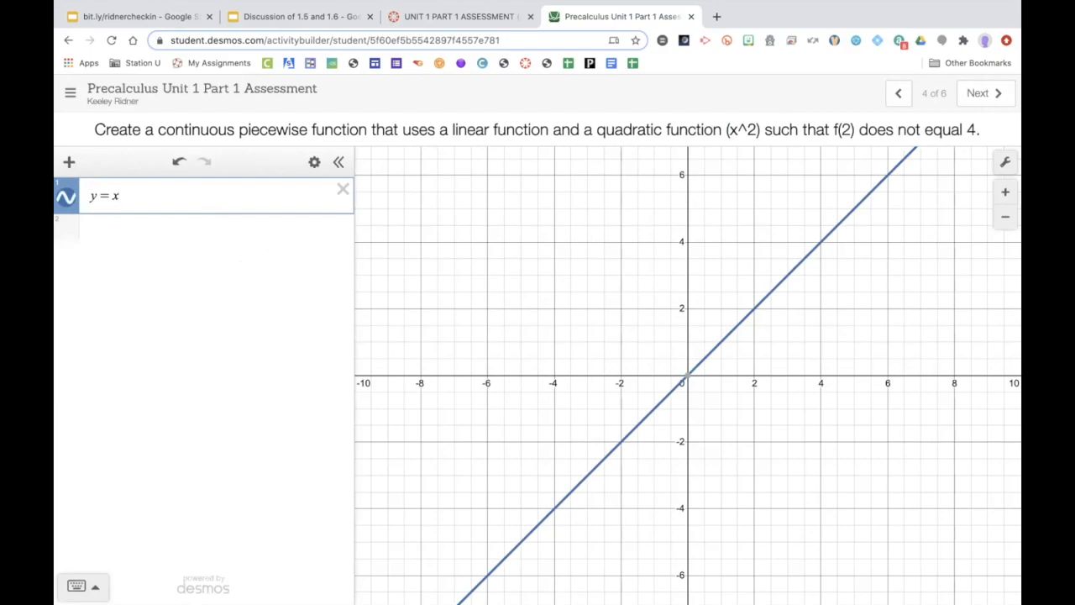
key("Return")
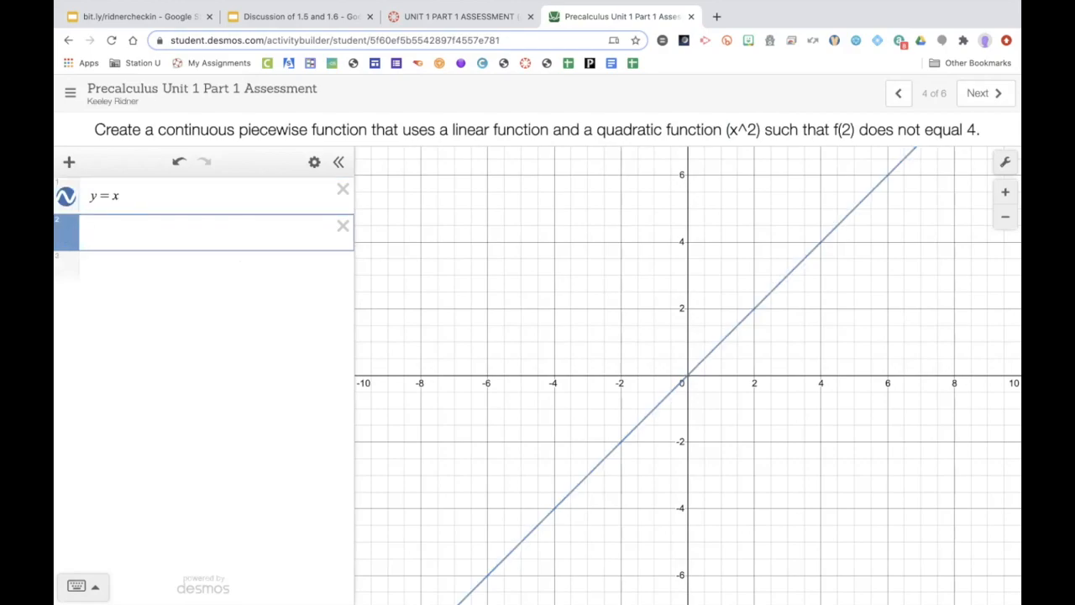
Step: Enter the quadratic y=x^2 restricted to x ≤ 1 in the second expression
type("y=x^2")
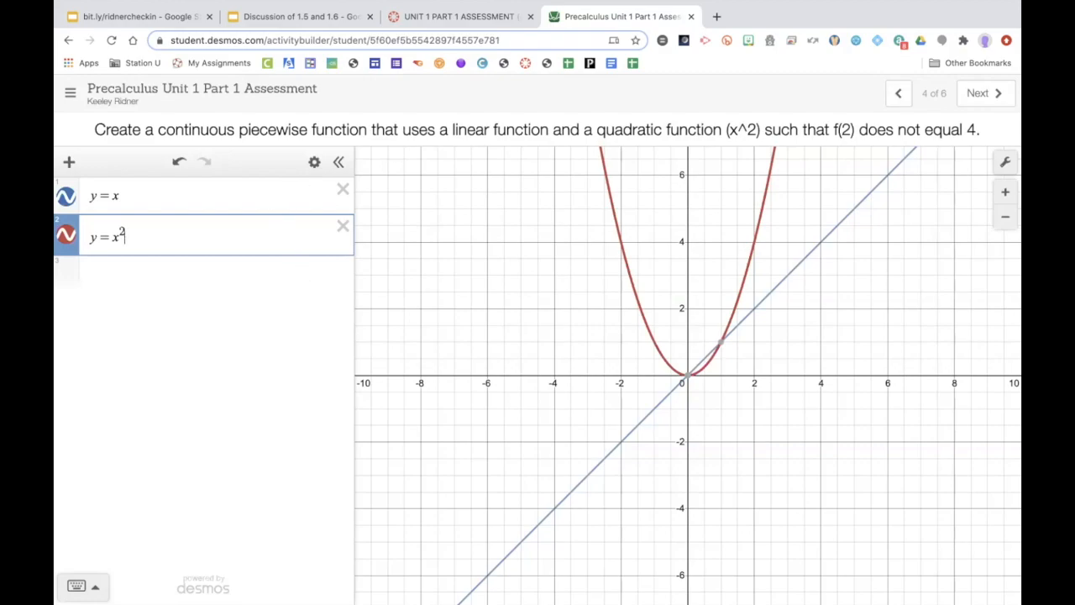
key("Right")
type("{")
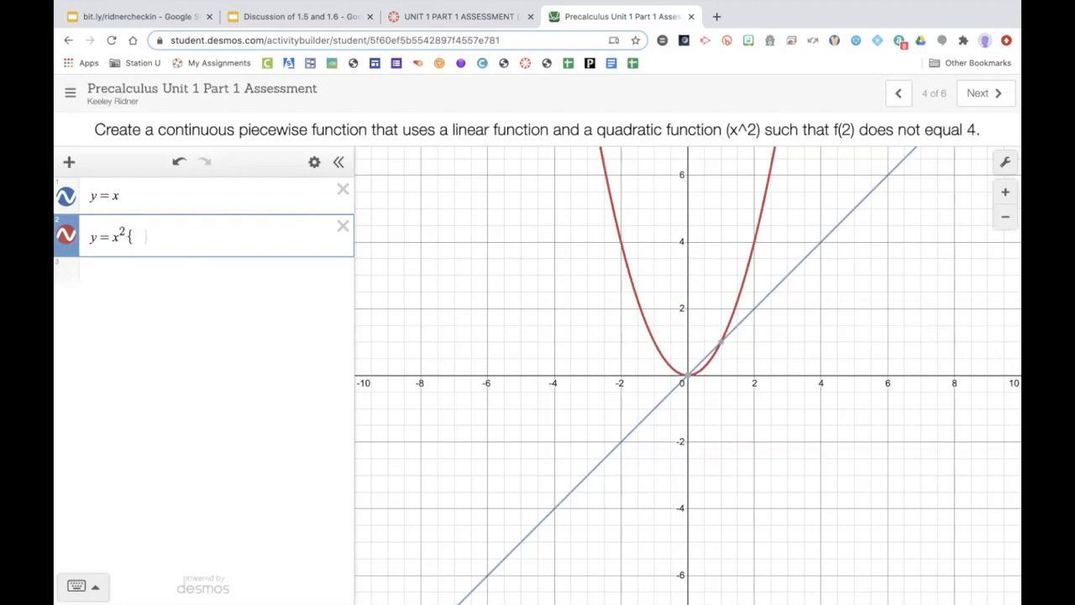
type("x")
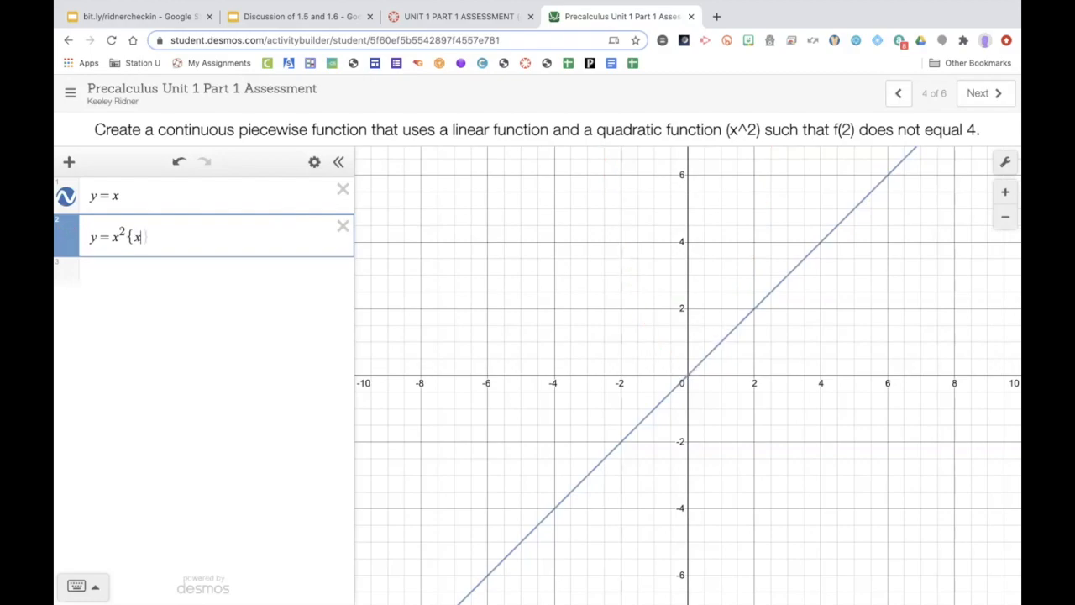
type("<=1")
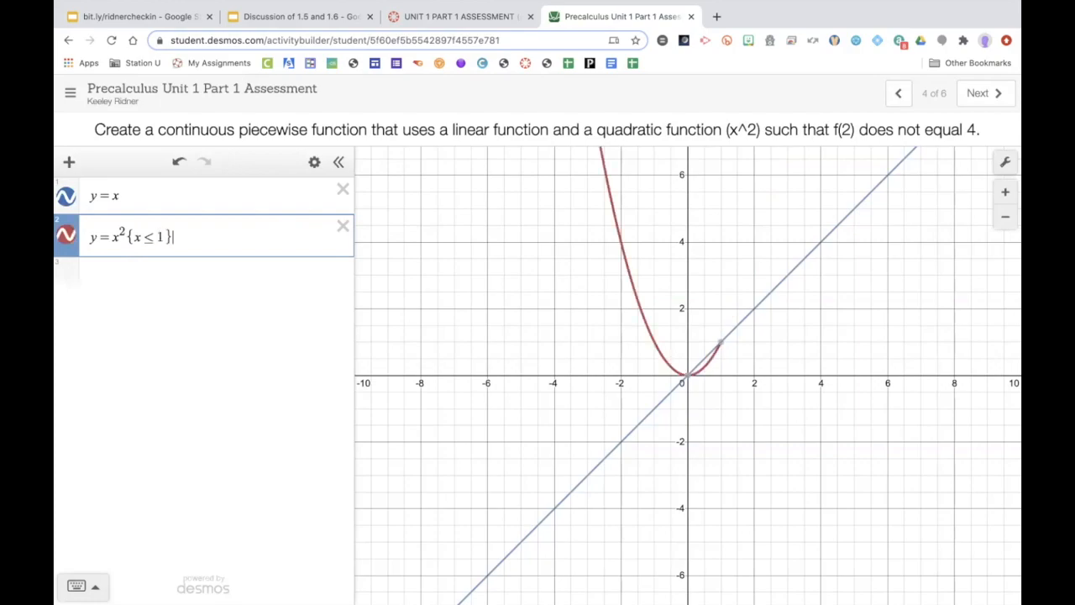
Step: Try restricting y = x to x ≥ 1, then remove the inequality bound
left_click(128, 198)
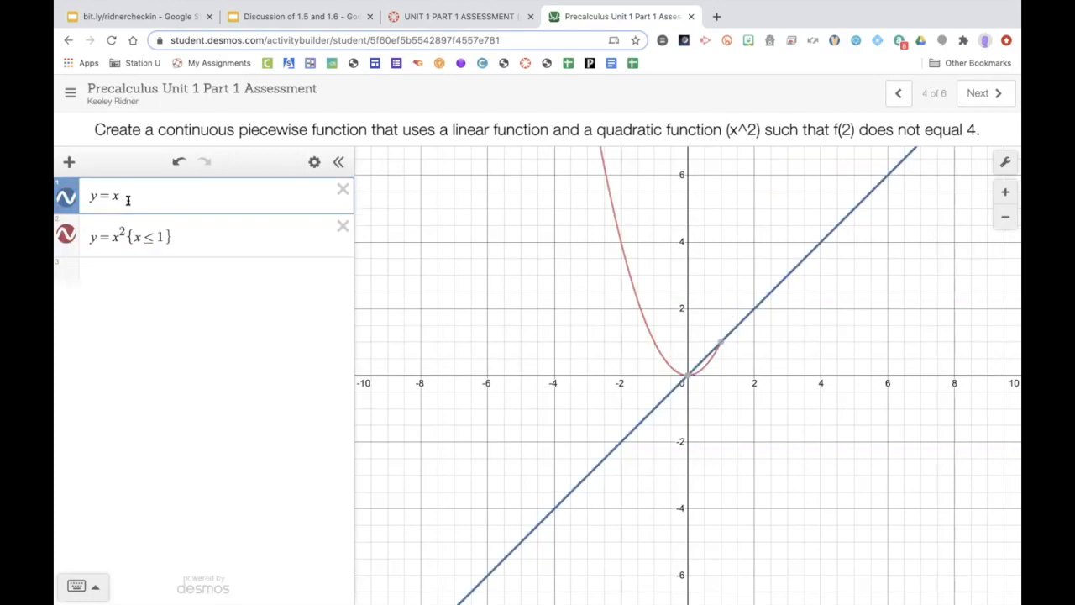
type("{")
key("BackSpace")
type("{x>=2")
key("BackSpace")
type("1")
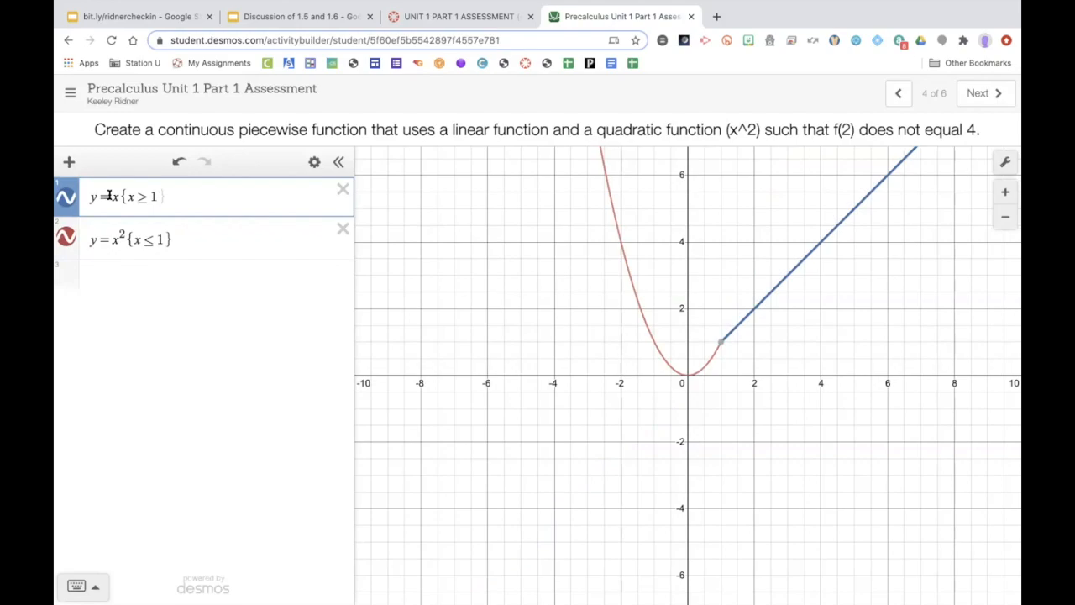
key("BackSpace")
key("BackSpace")
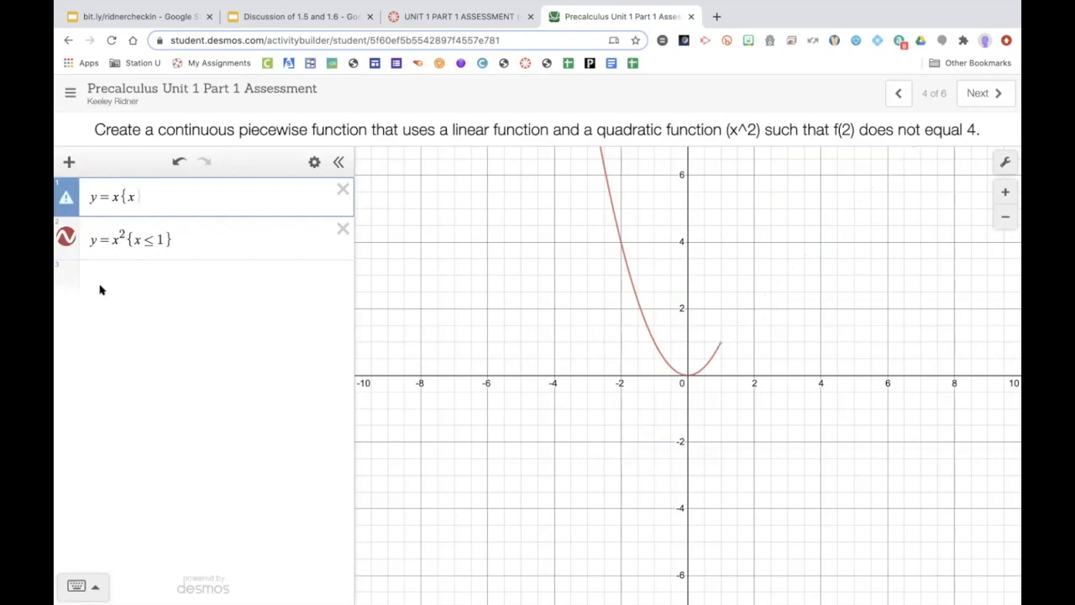
Step: Change the quadratic's restriction to x ≥ 1
left_click(149, 240)
key("BackSpace")
type(">=")
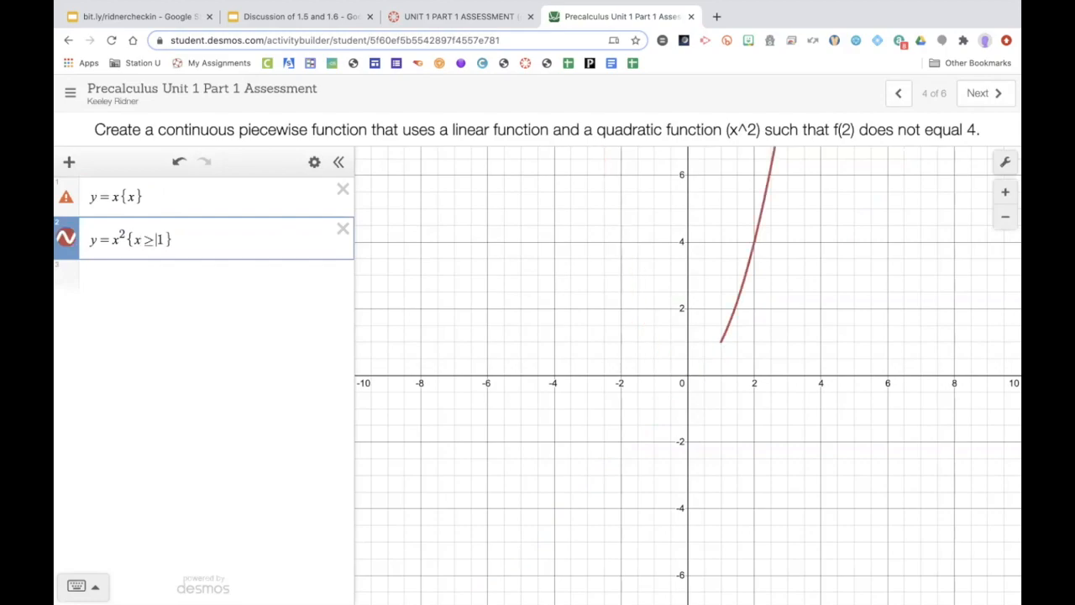
Step: Complete the linear expression's restriction as x ≤ 1
left_click(147, 194)
type("<")
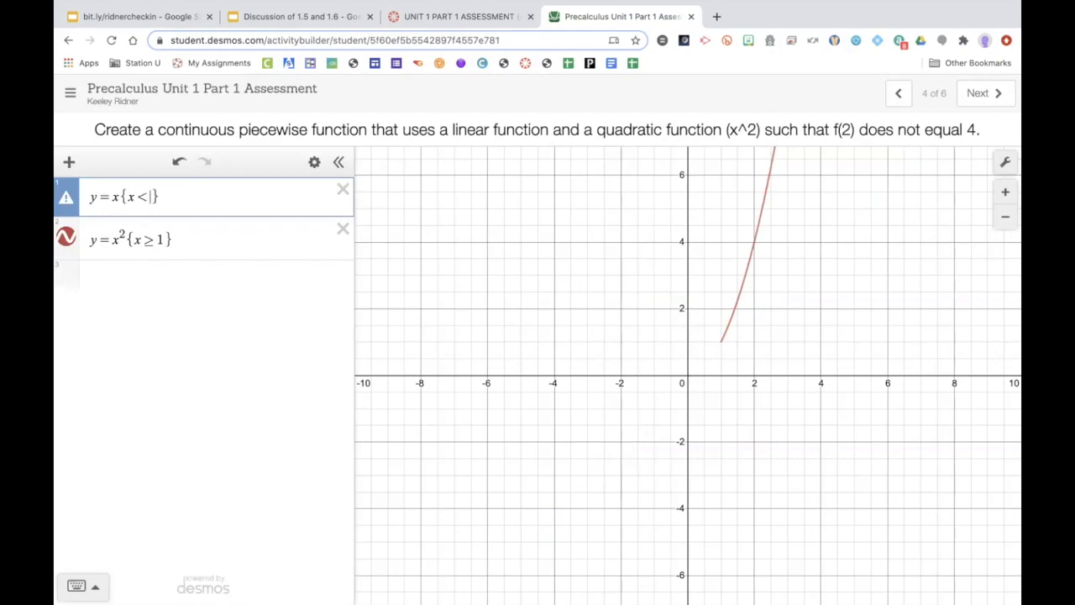
type("1")
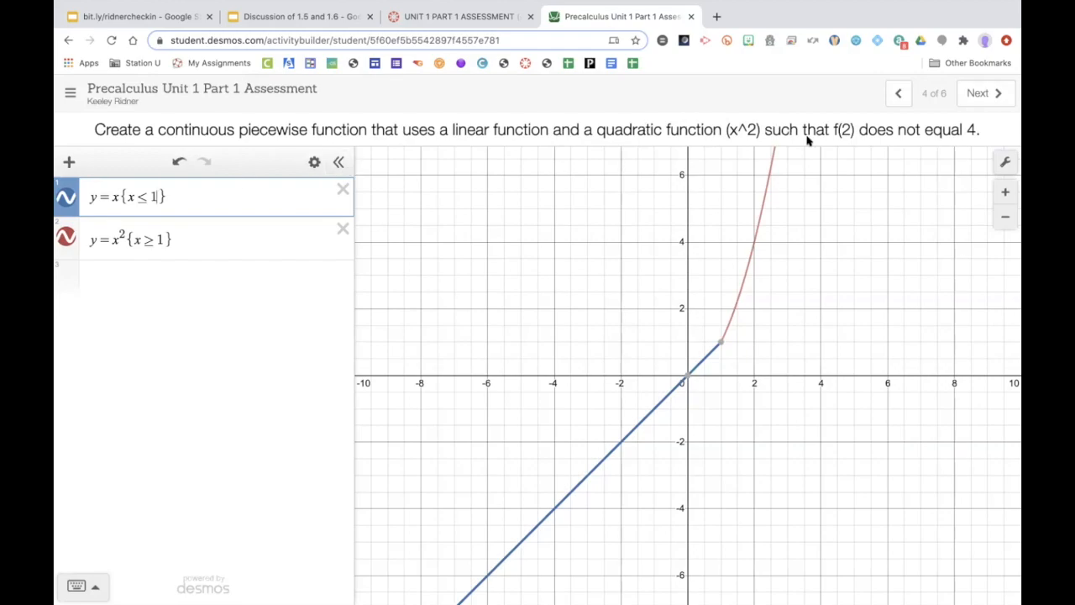
Step: Highlight the f(2) condition in the prompt and inspect the quadratic curve's point at x = 2
left_click_drag(833, 130, 976, 129)
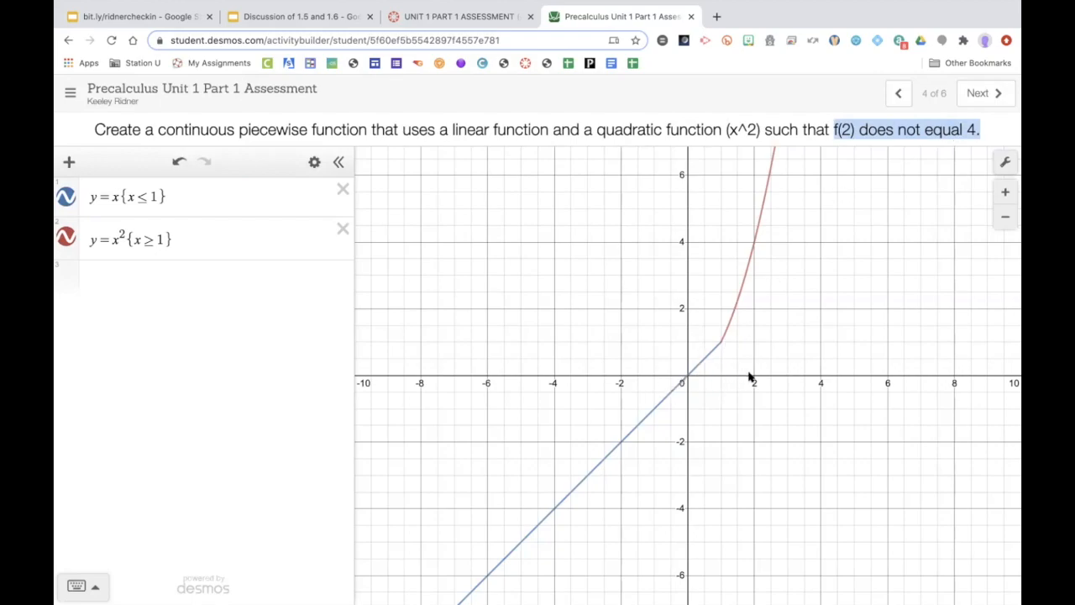
left_click(752, 243)
left_click_drag(752, 241, 752, 242)
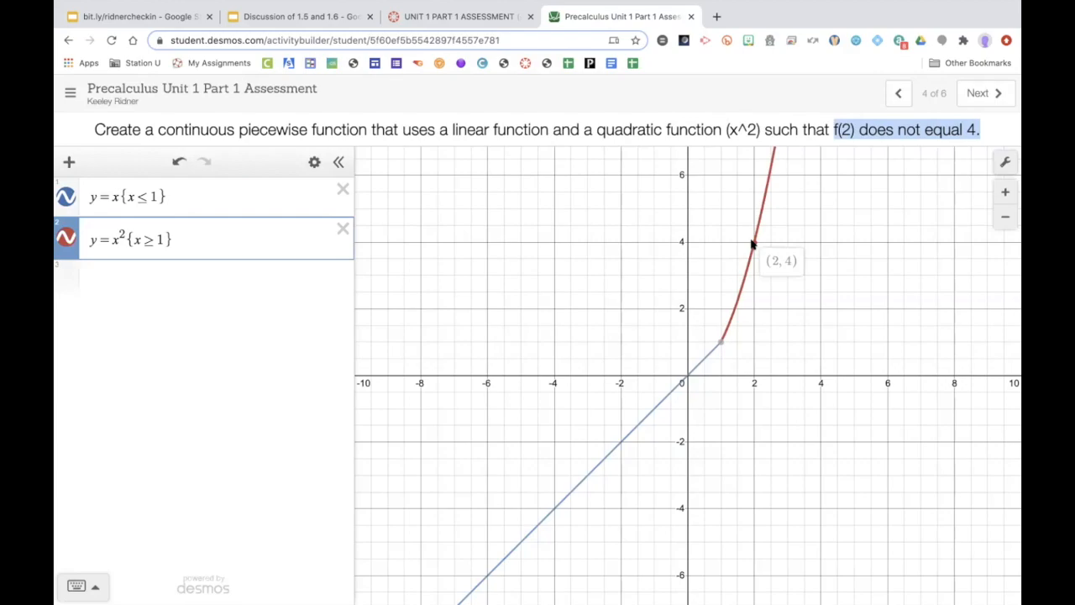
left_click_drag(752, 241, 751, 242)
Step: Advance to the last slide and delete both existing expressions
left_click(973, 93)
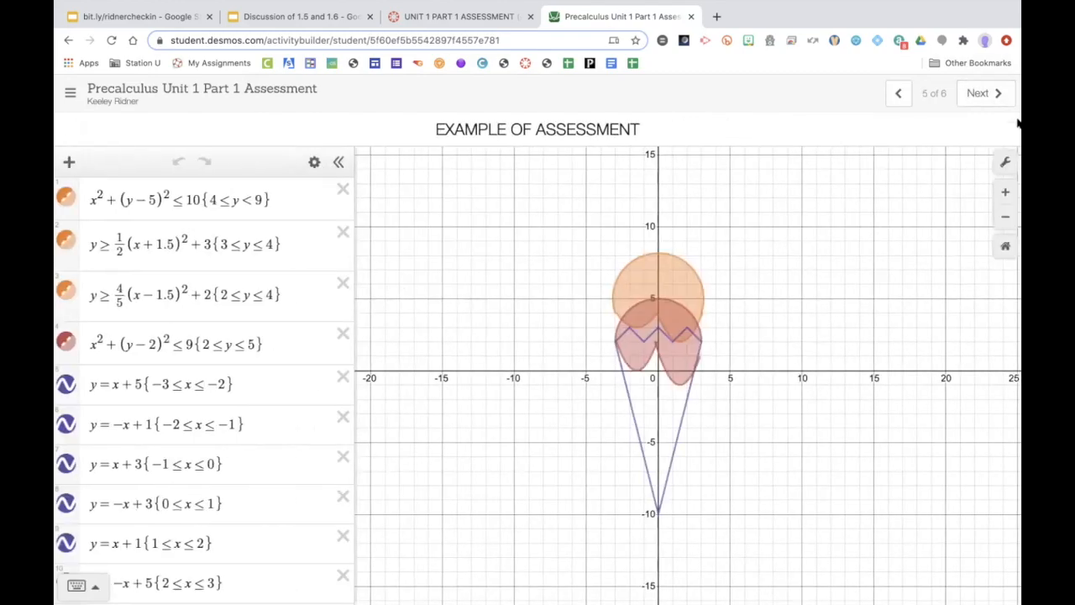
left_click(973, 93)
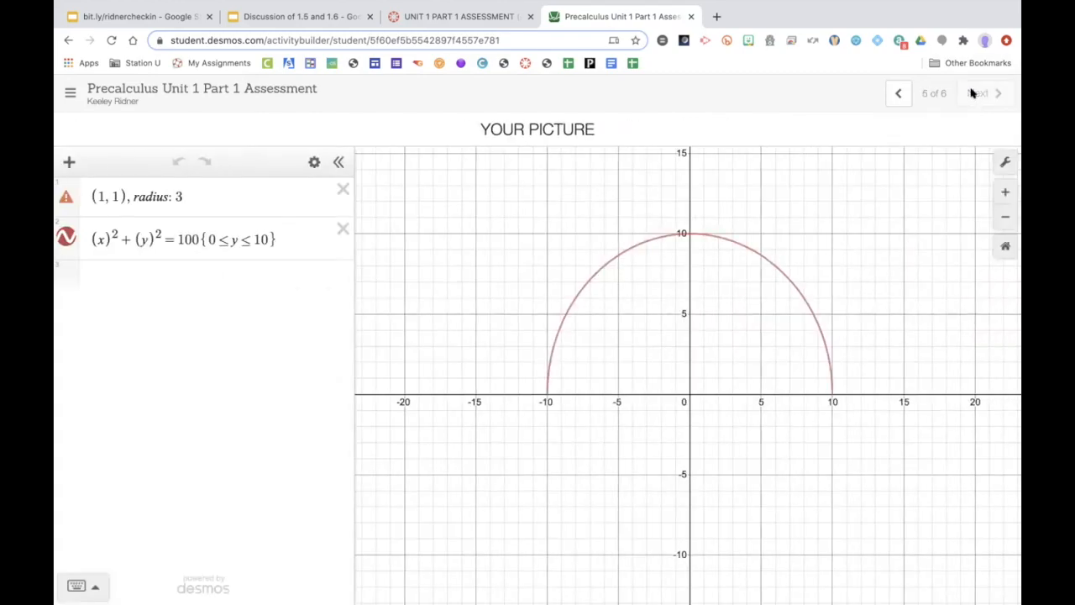
left_click(343, 229)
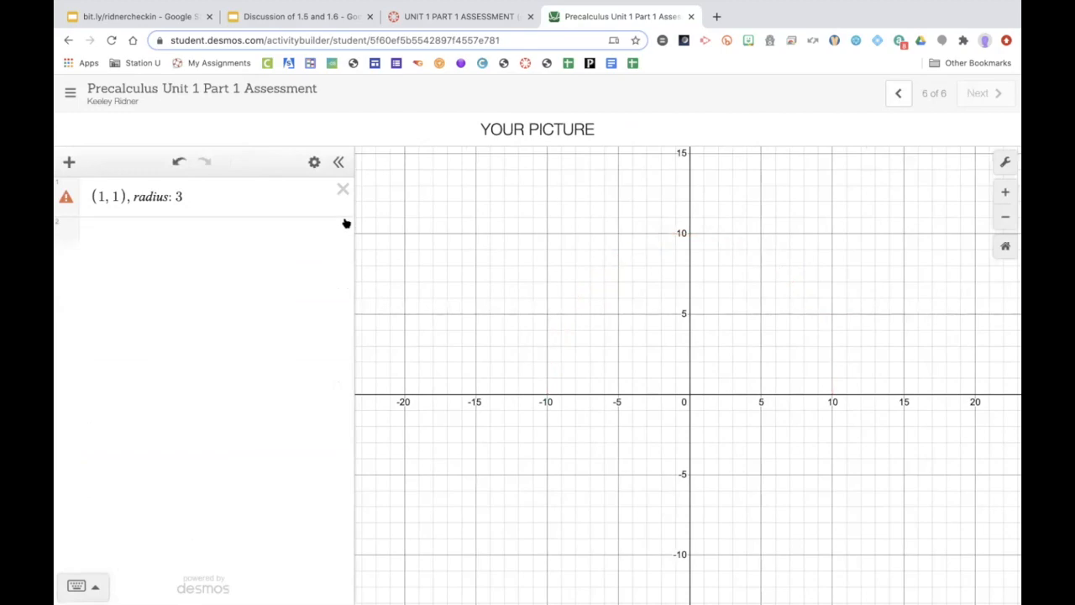
right_click(343, 198)
left_click(342, 191)
left_click(343, 191)
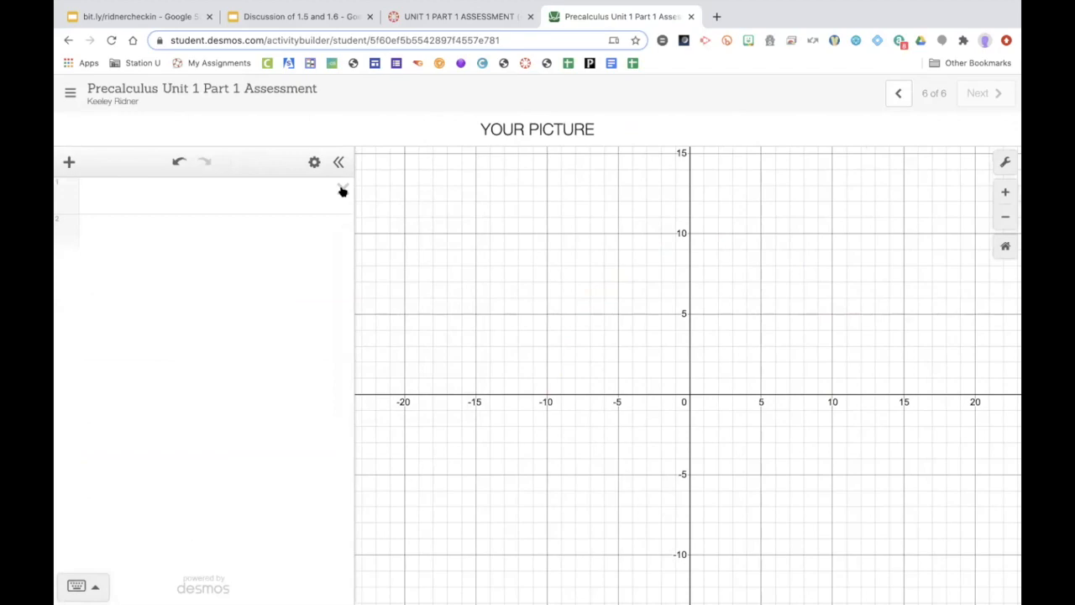
Step: Return to the example slide and zoom out its graph
left_click(898, 94)
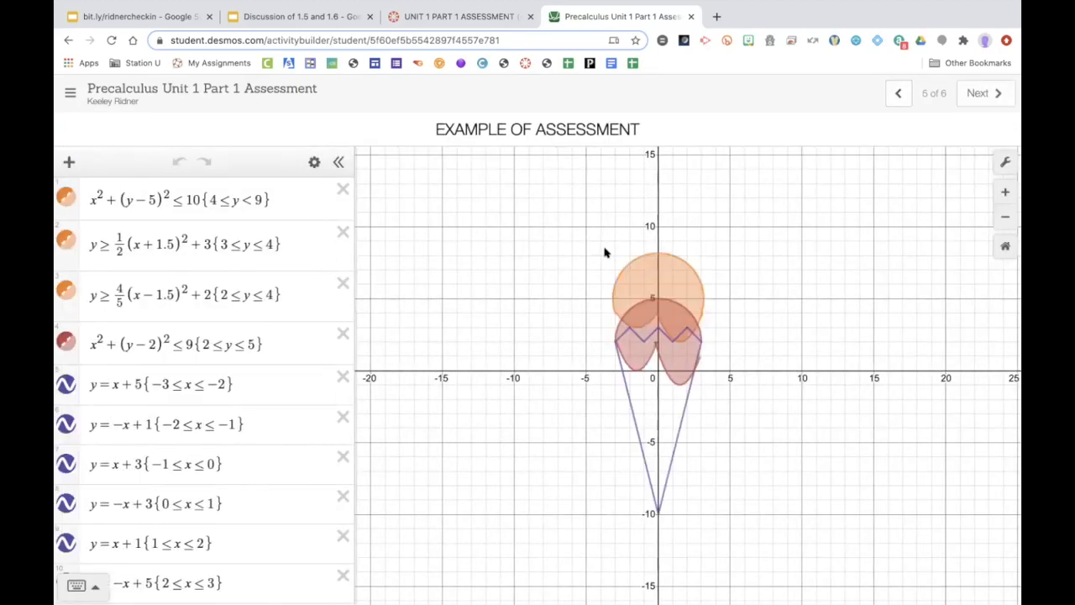
scroll(605, 252, "down", 4)
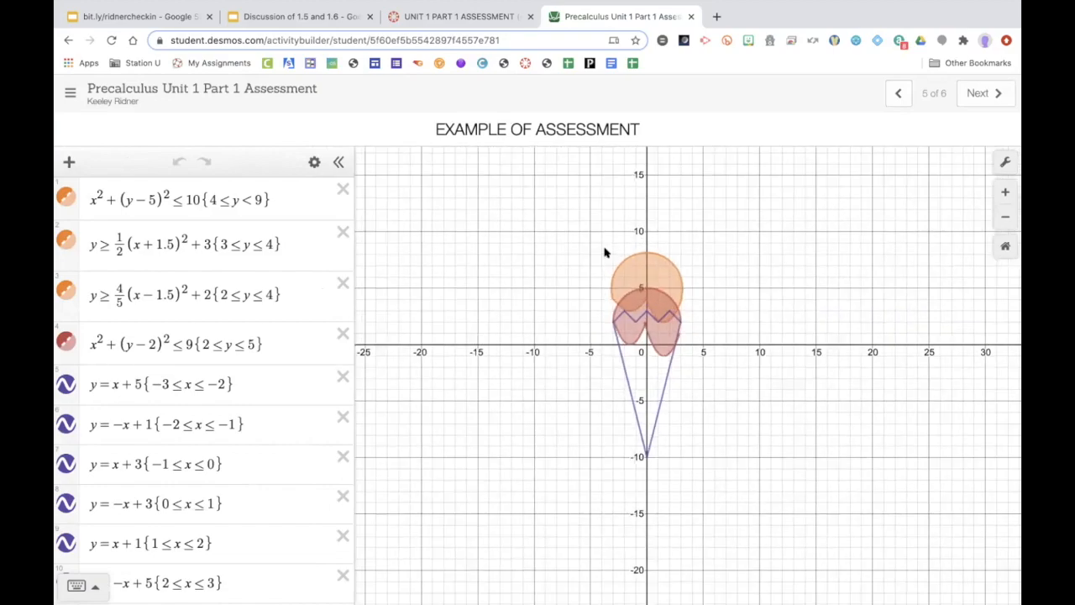
Step: Pan the example graph and select its circle and line pieces to find their matching expressions
scroll(609, 252, "down", 3)
scroll(638, 247, "up", 6)
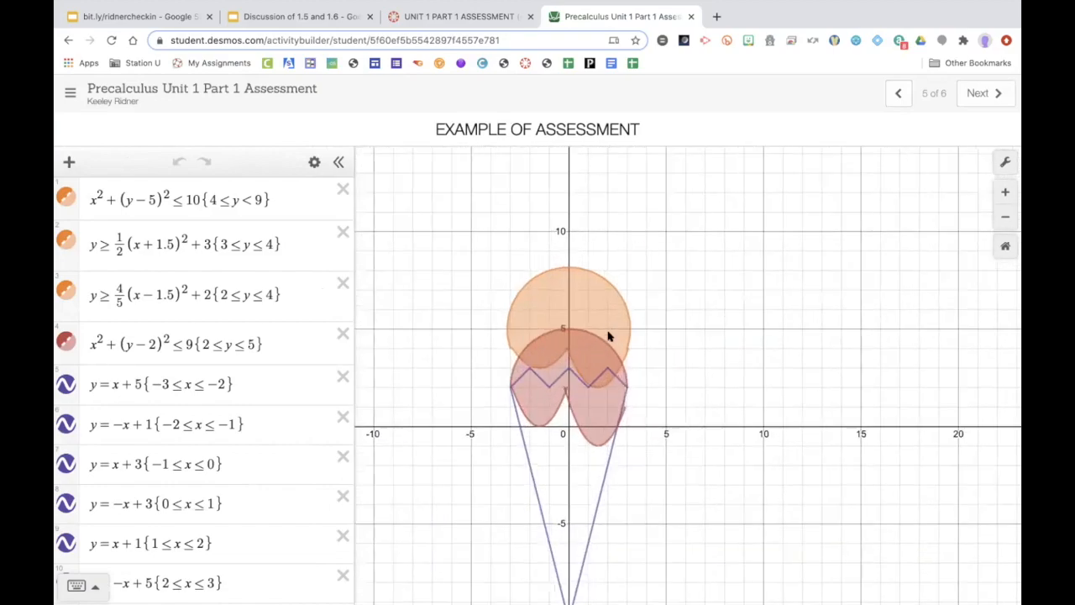
left_click_drag(780, 279, 858, 255)
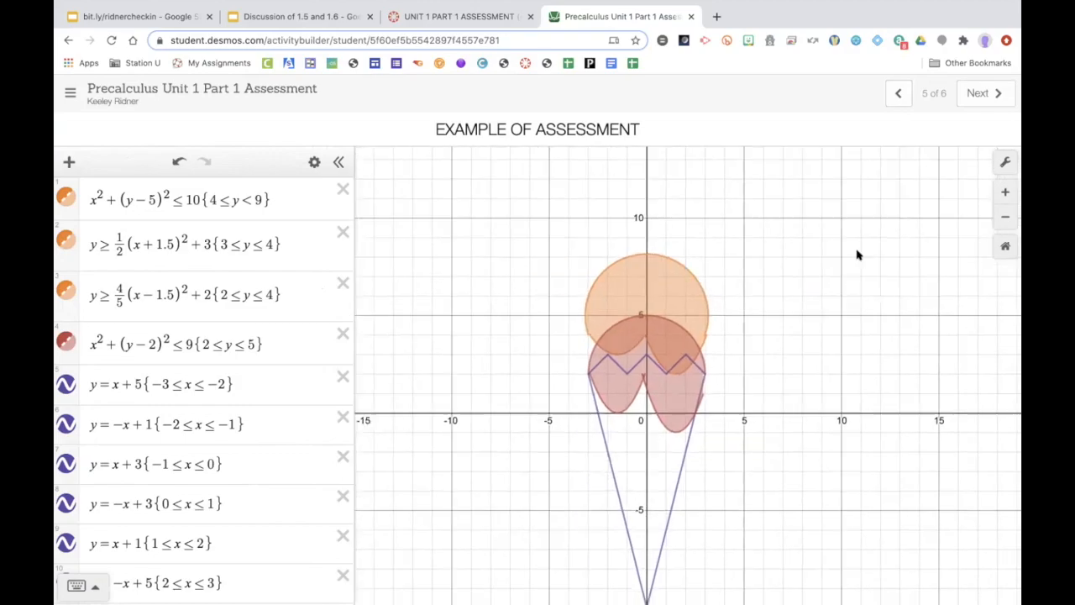
left_click_drag(740, 268, 782, 238)
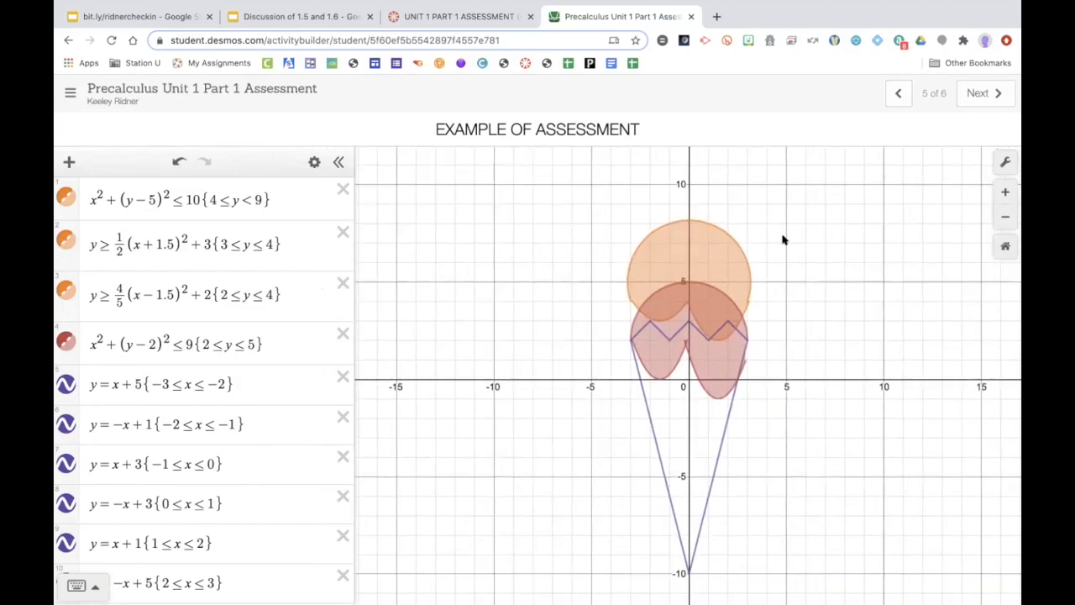
left_click(696, 222)
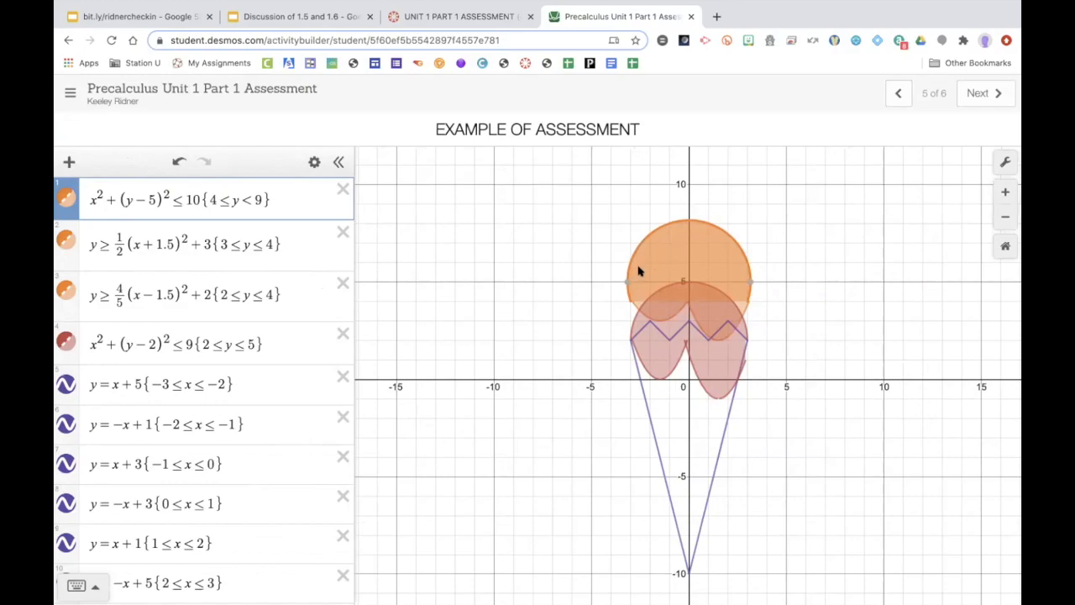
left_click(634, 368)
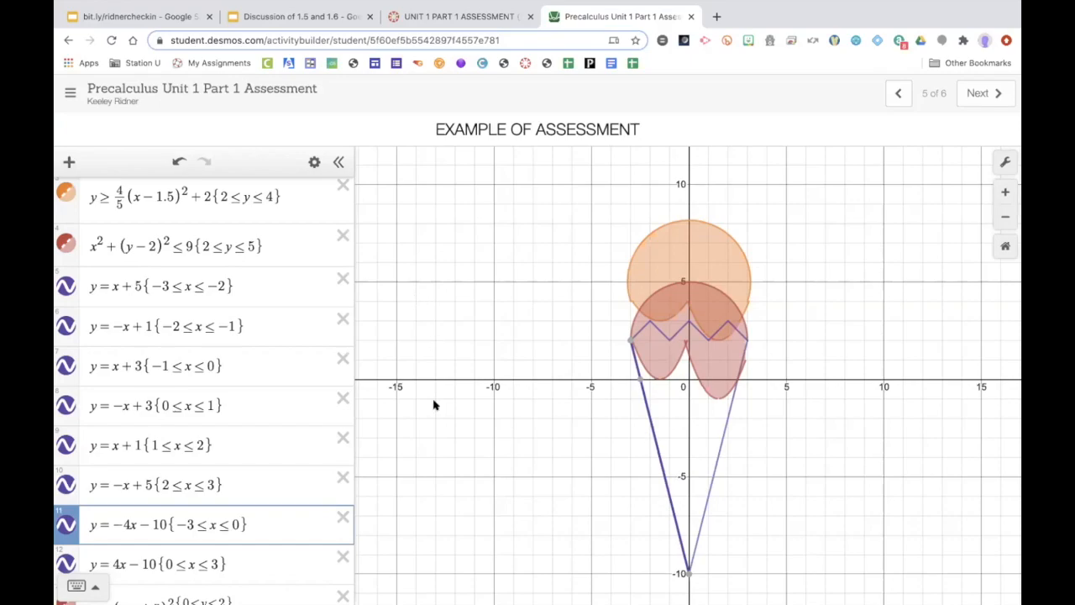
left_click(672, 222)
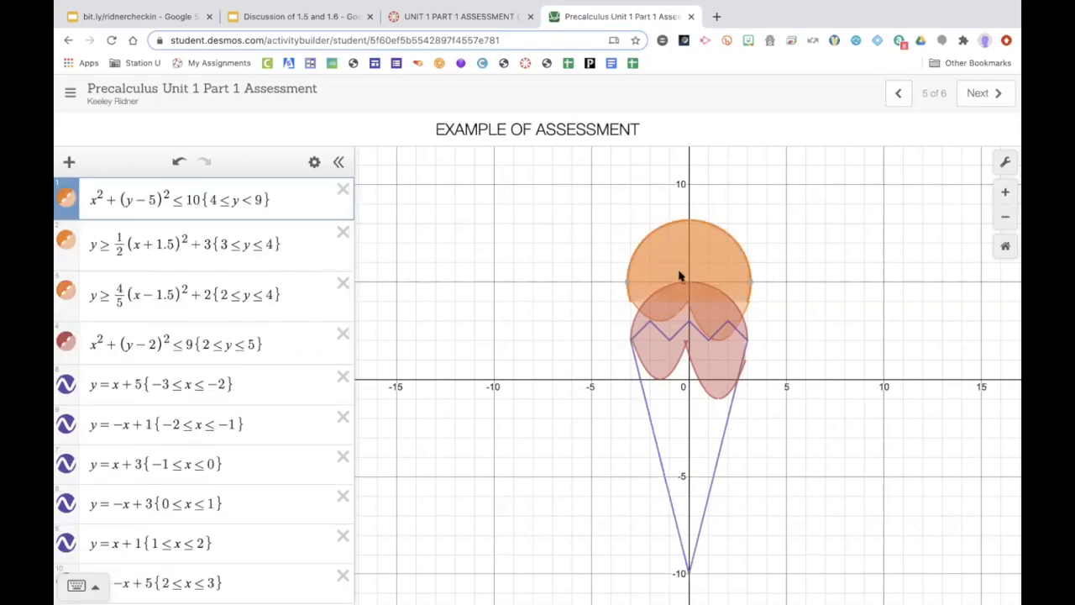
Step: Change the top circle's expression from an inequality to an equation by replacing ≤ with =
left_click_drag(185, 193, 172, 193)
type("=")
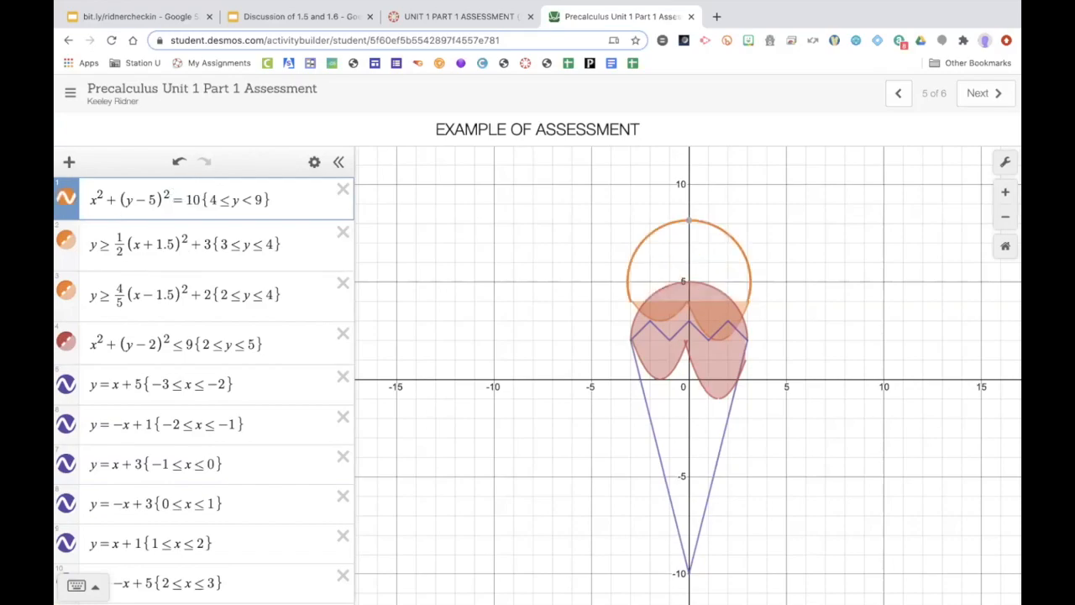
key("BackSpace")
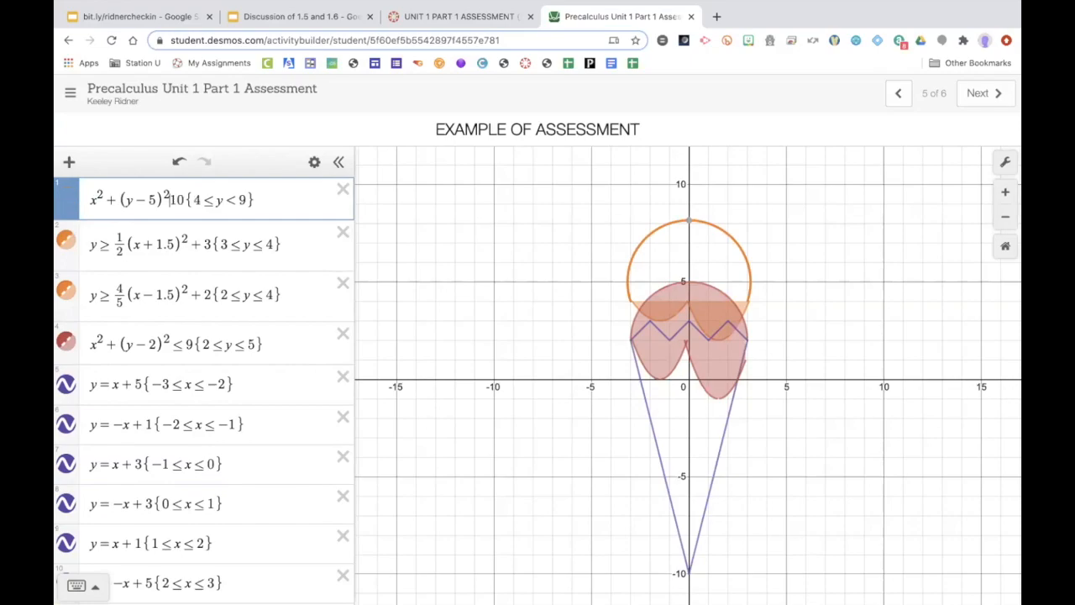
type("<=")
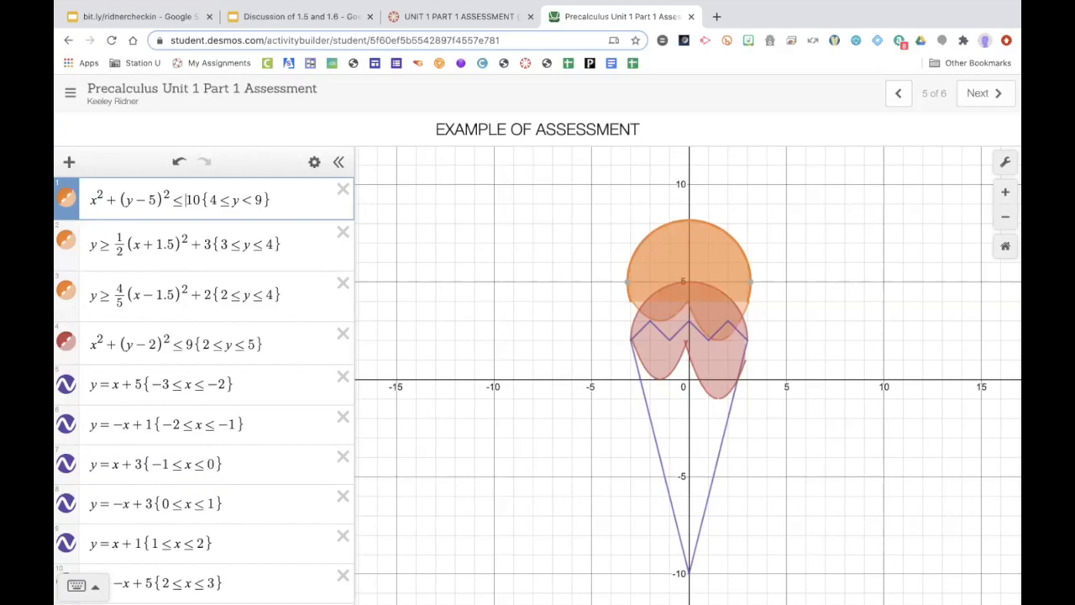
key("BackSpace")
type("=")
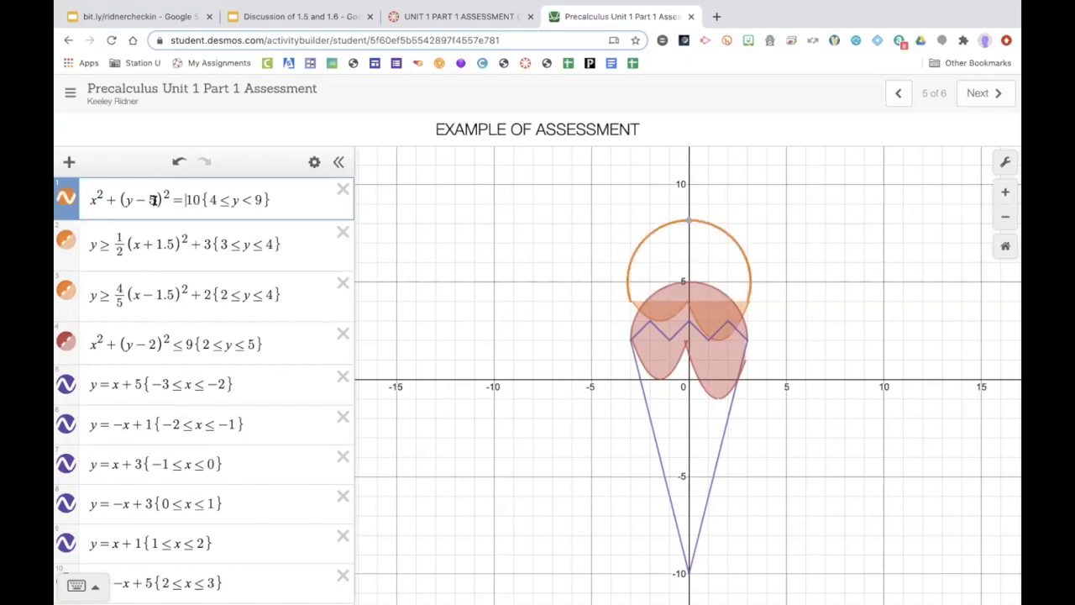
Step: Replace the inequality signs with = in the two parabola expressions and the second circle expression
left_click(109, 245)
key("BackSpace")
type("=")
left_click(109, 304)
key("BackSpace")
type("=")
left_click(178, 342)
key("BackSpace")
type("=")
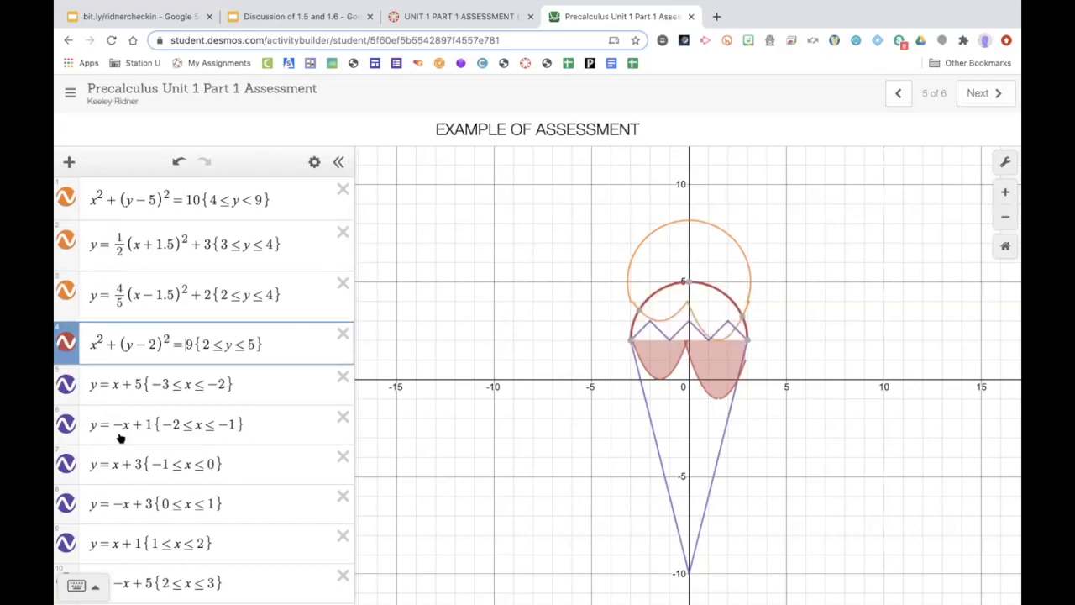
Step: Change the two lower parabola expressions from inequalities to equations with =
scroll(120, 437, "down", 5)
left_click(100, 472)
key("BackSpace")
type("=")
left_click(104, 514)
key("BackSpace")
type("=")
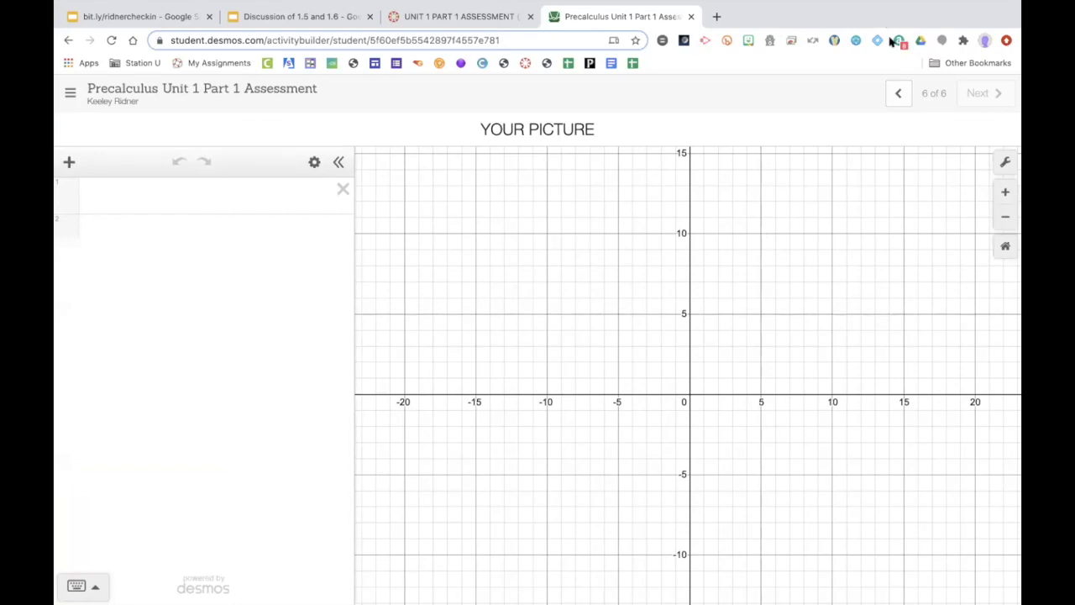
Step: Return to the example slide and review its outline curves against their expressions
left_click(898, 93)
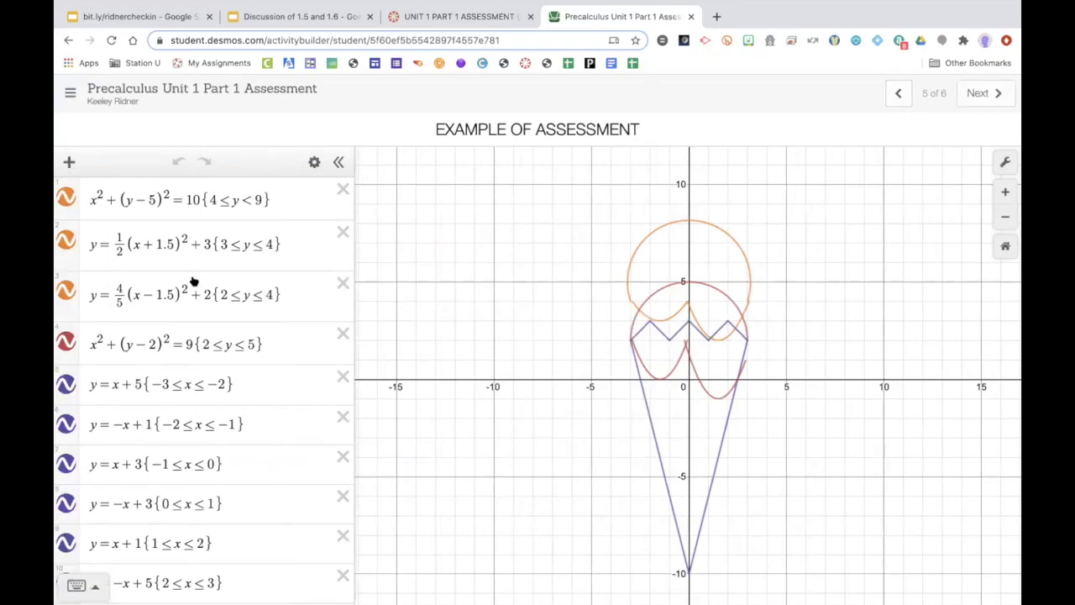
scroll(192, 280, "down", 5)
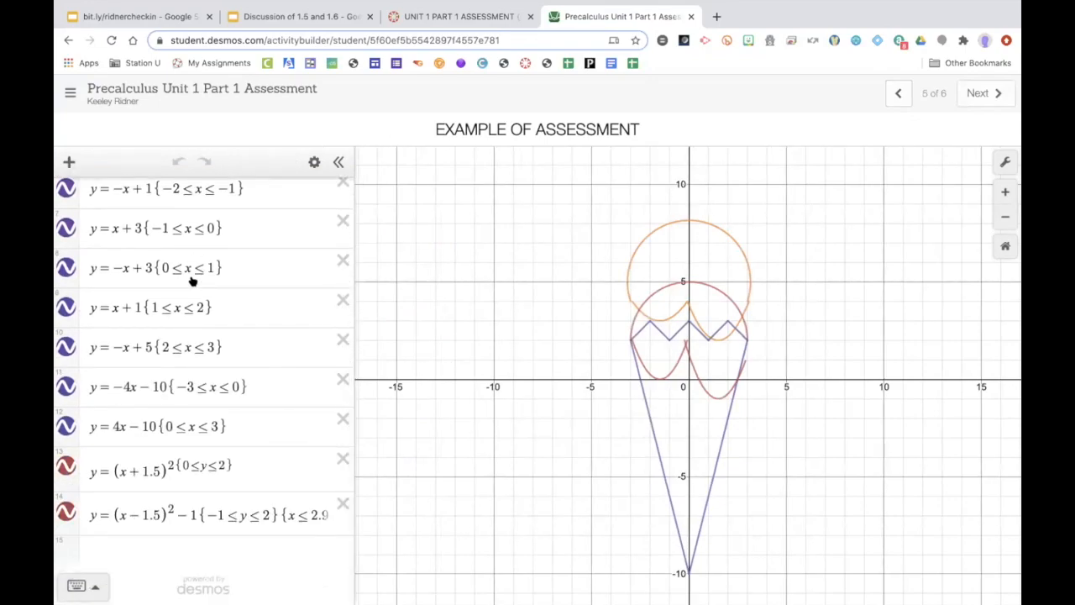
scroll(192, 281, "up", 5)
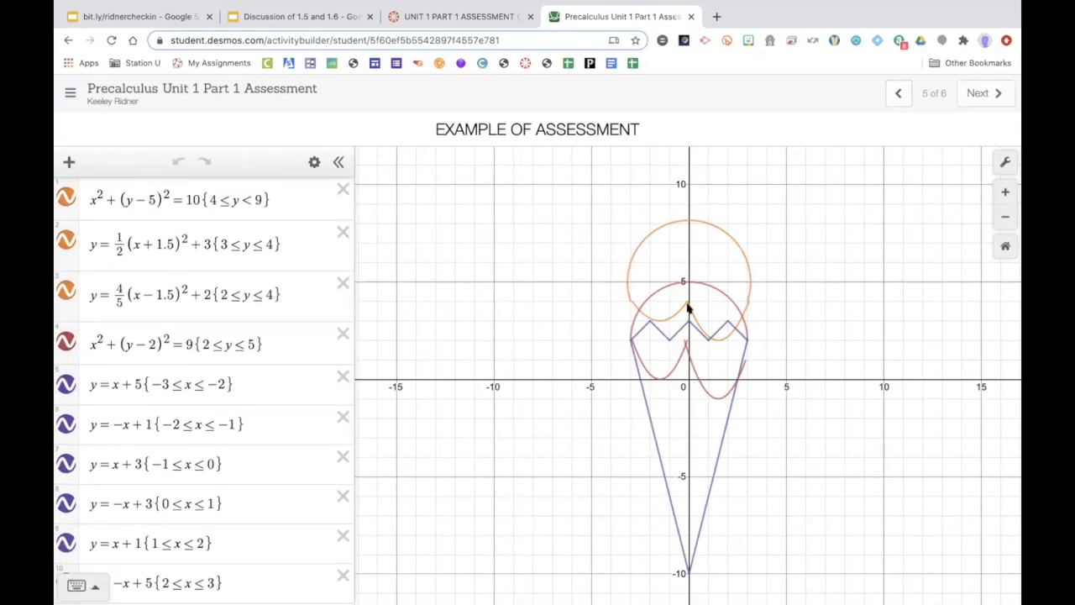
left_click(664, 225)
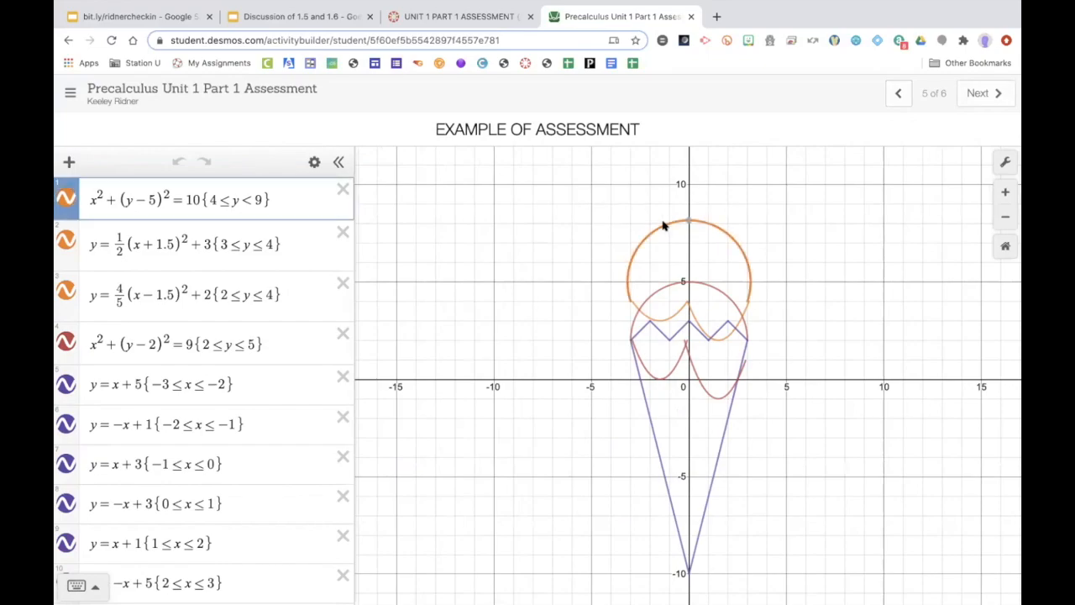
left_click(641, 366)
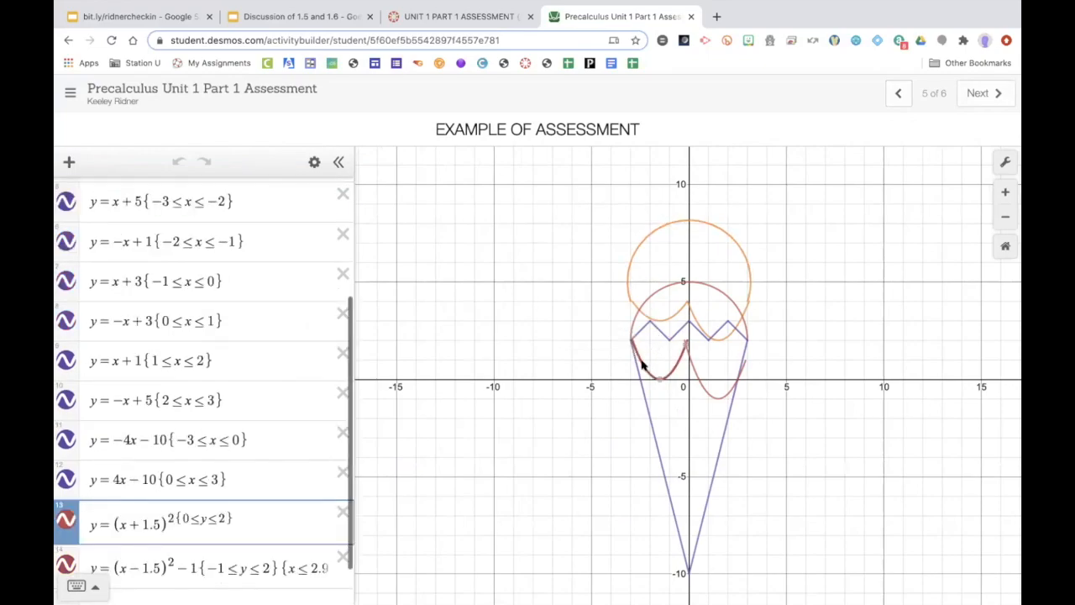
left_click(723, 427)
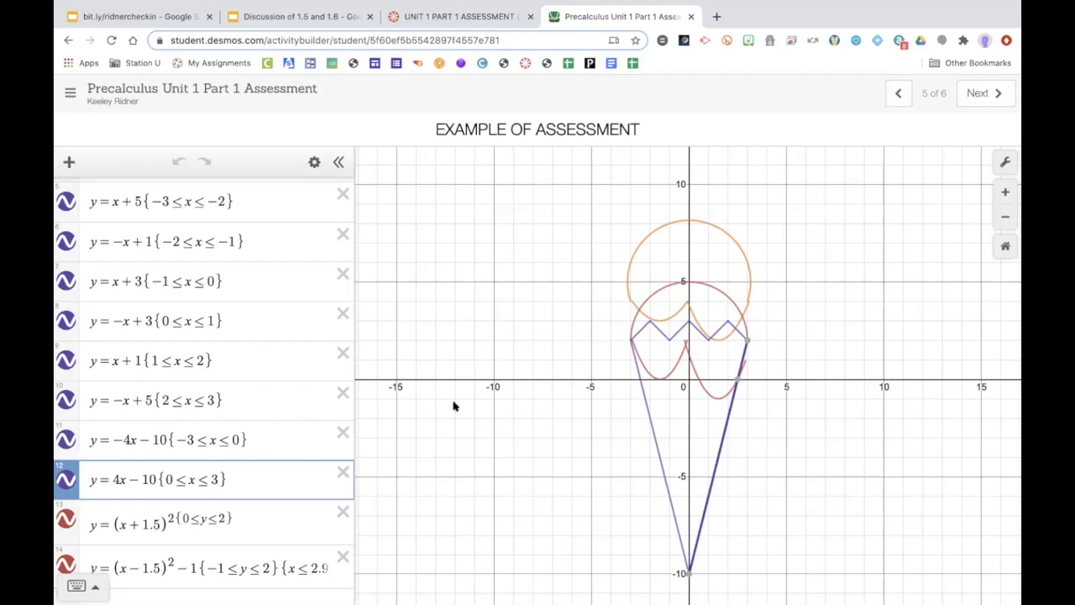
Step: Advance to the last slide and enter a first line reading center (0,0)
left_click(968, 90)
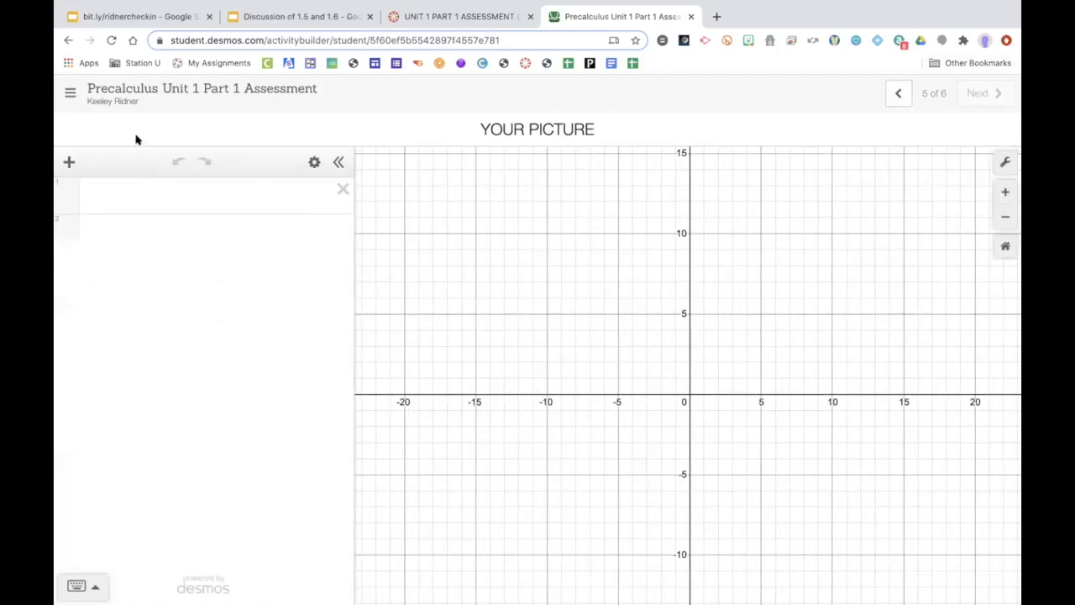
left_click(151, 209)
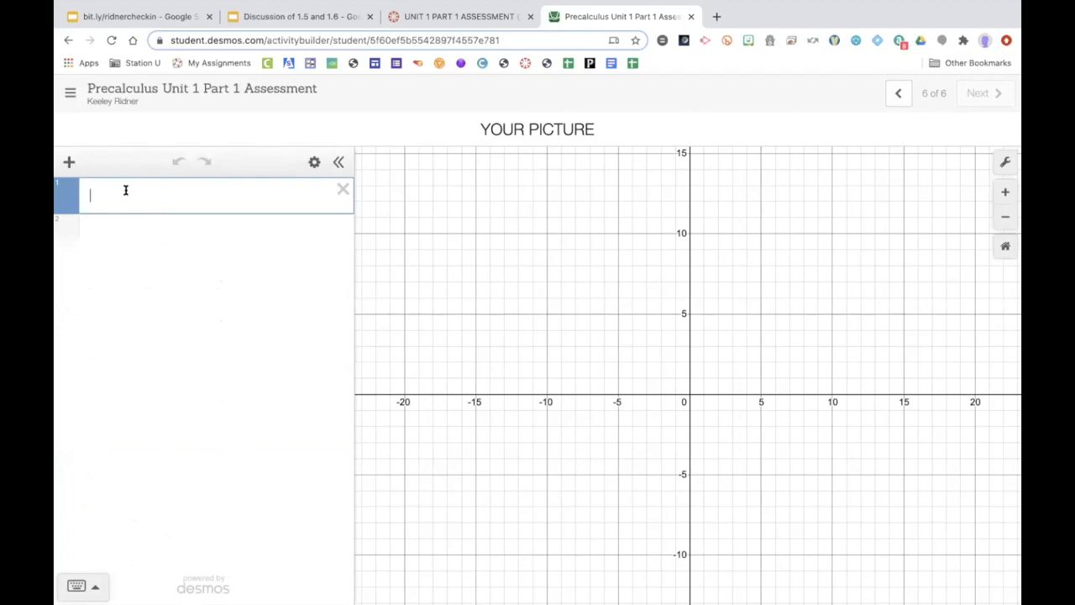
type("center ")
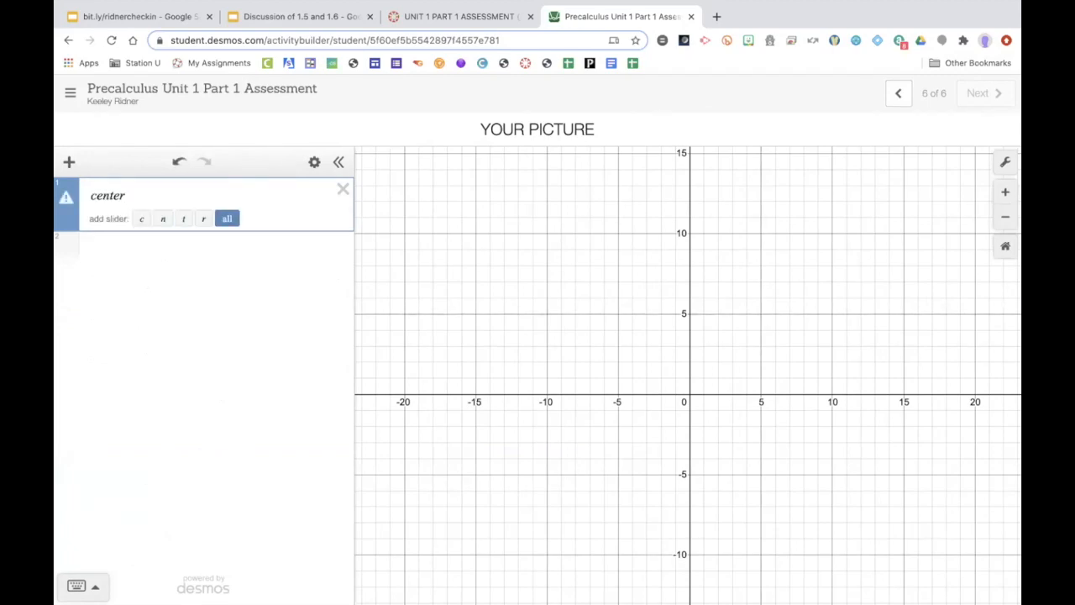
type("(")
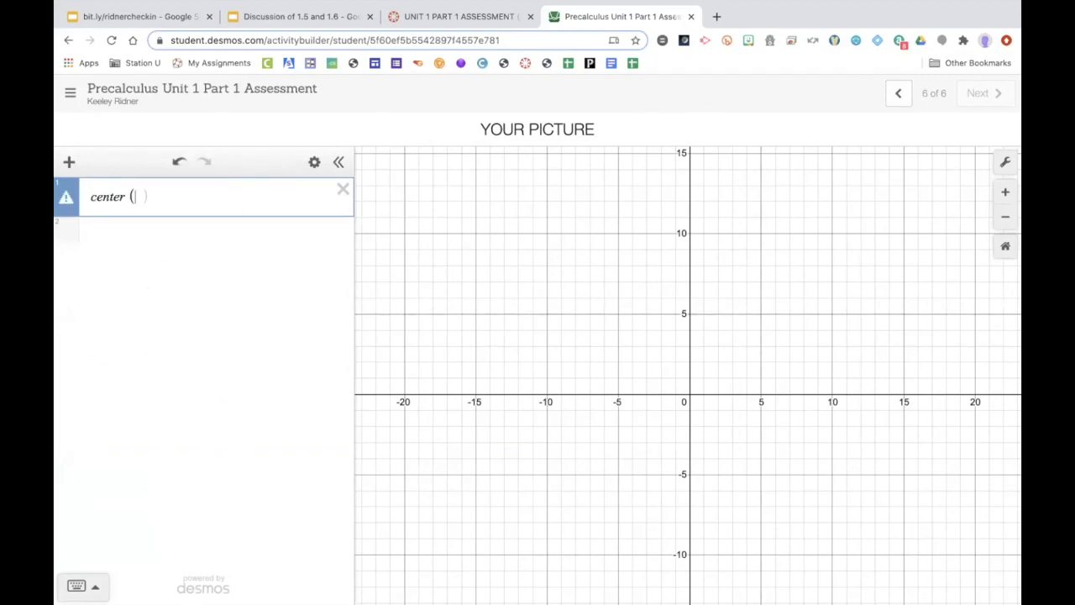
type("0,0)")
Step: Add a second line reading radius: 4
left_click(106, 236)
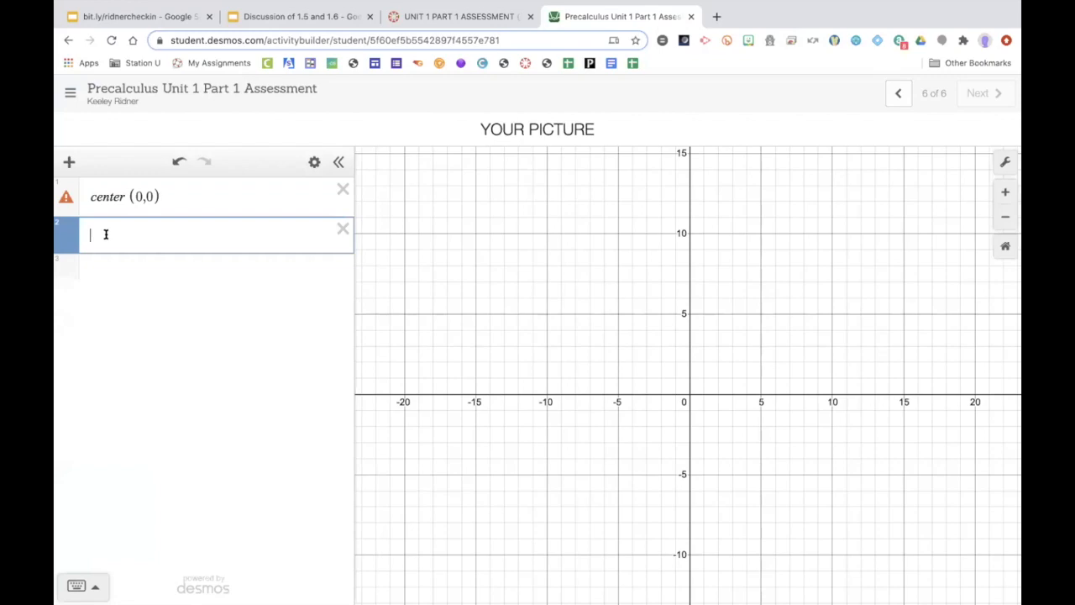
type("radius:")
type("4")
Step: Enter the circle equation (x−h)^2+(y−k)^2=r^2 on the third line
left_click(142, 262)
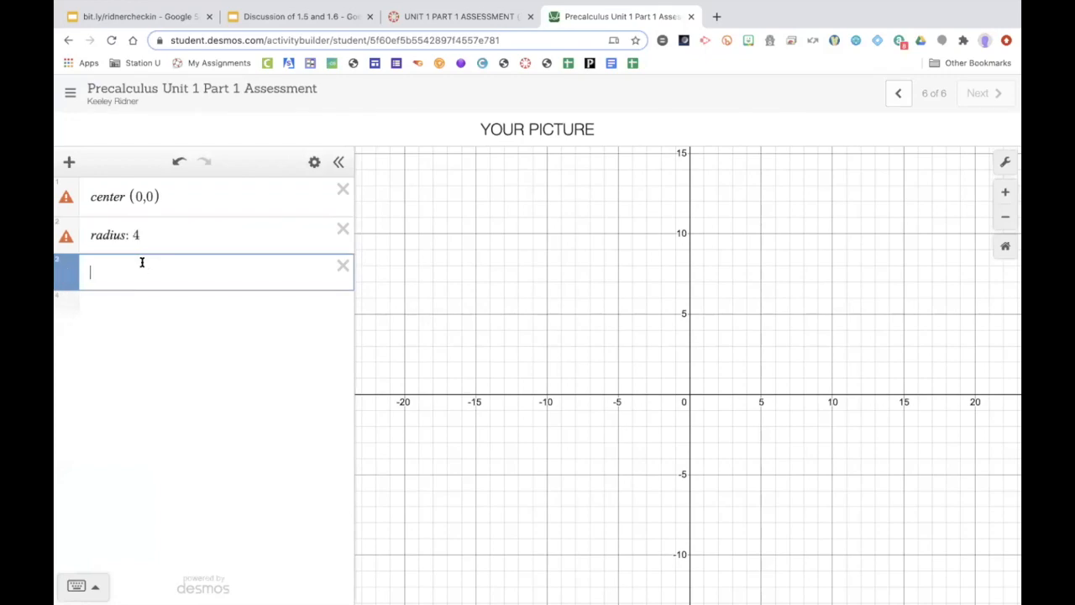
type("(x-h)")
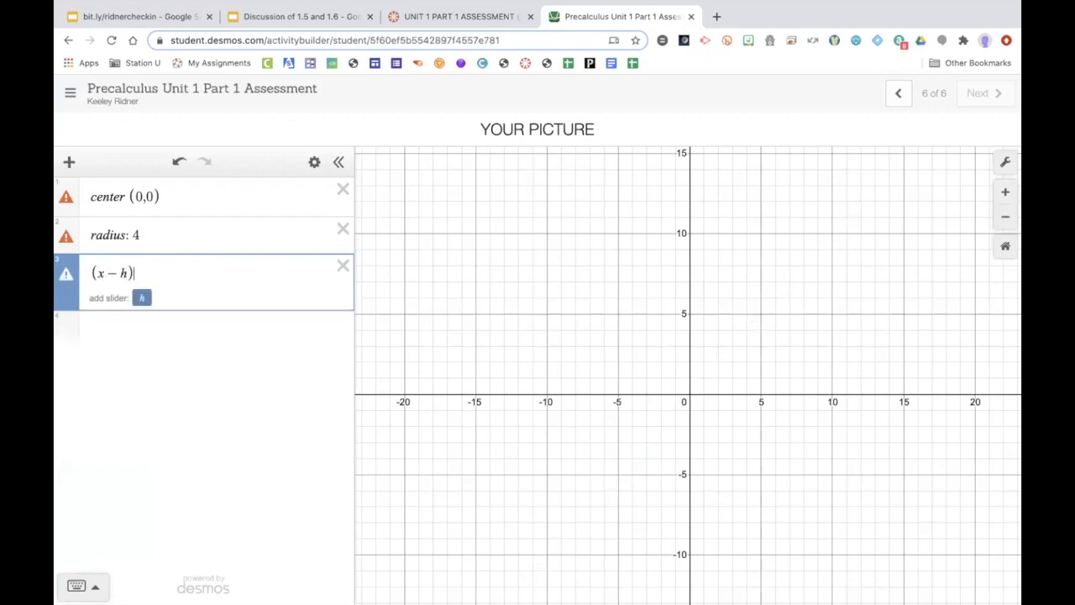
type("^2")
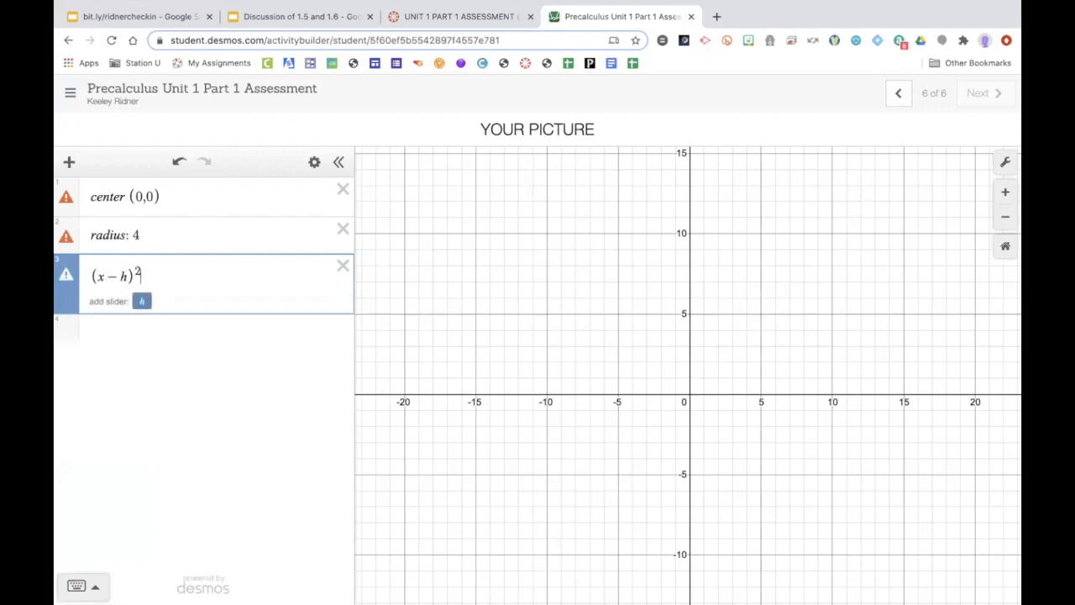
key("Right")
type("+(")
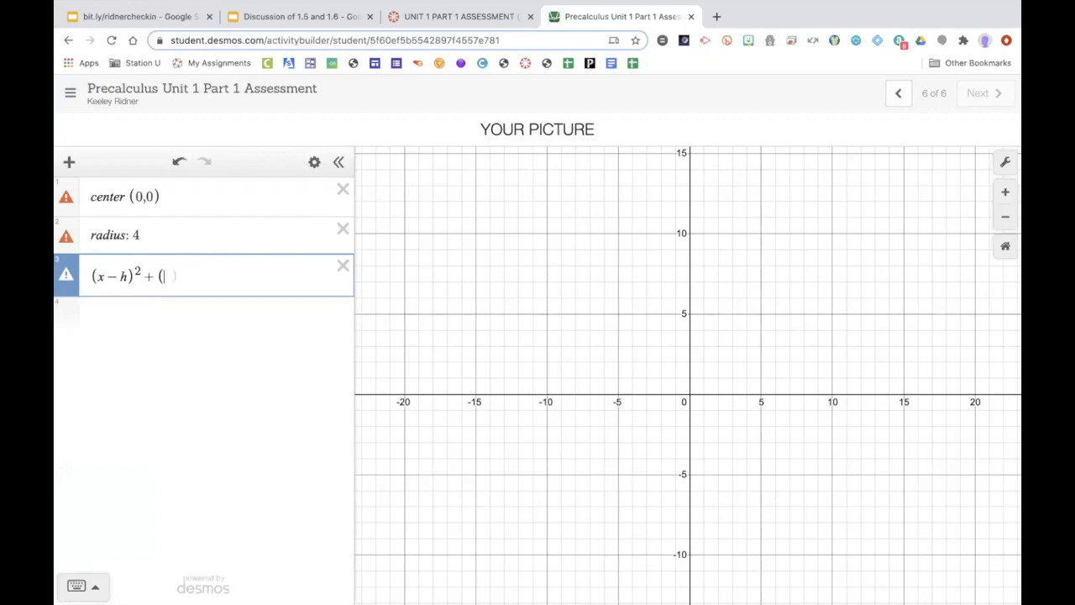
type("y-k)")
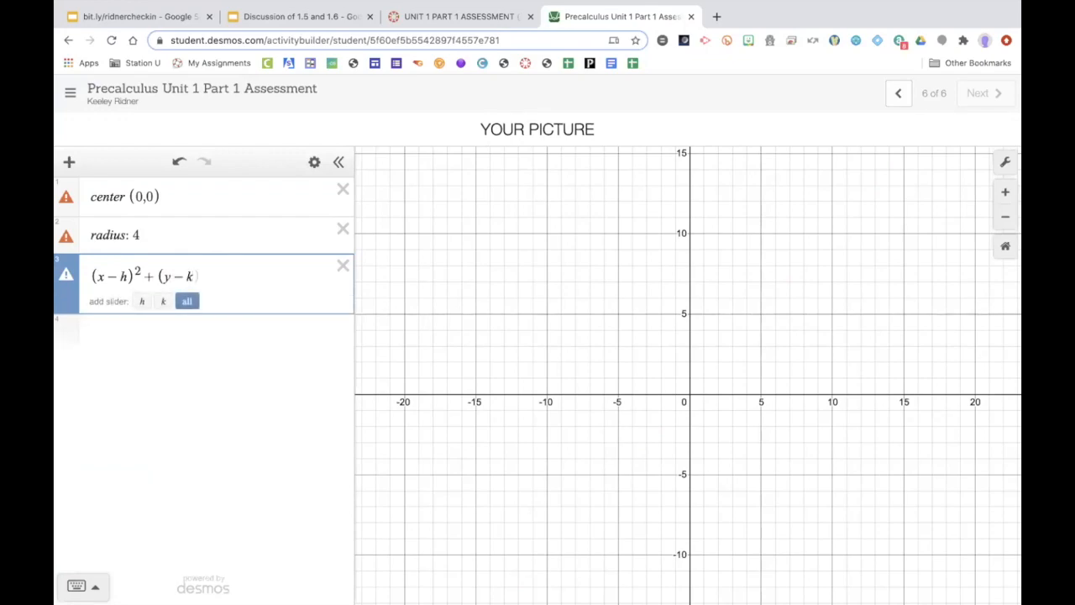
type("^2")
key("Right")
type("=")
type("r^2")
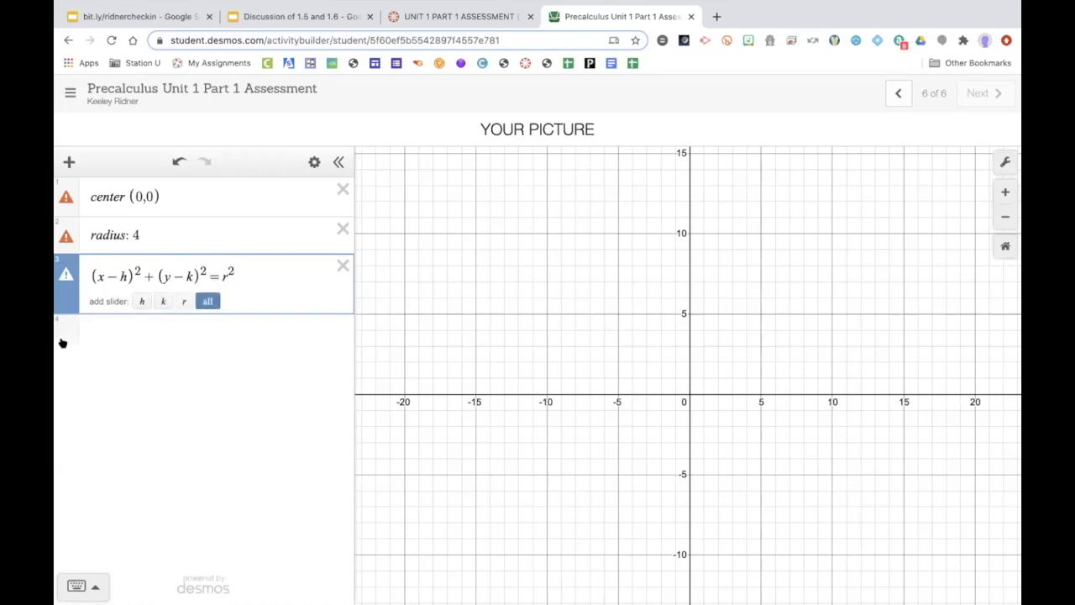
Step: Edit the notes to read center: (h,k): (0,0) and radius: r = 4
left_click(130, 324)
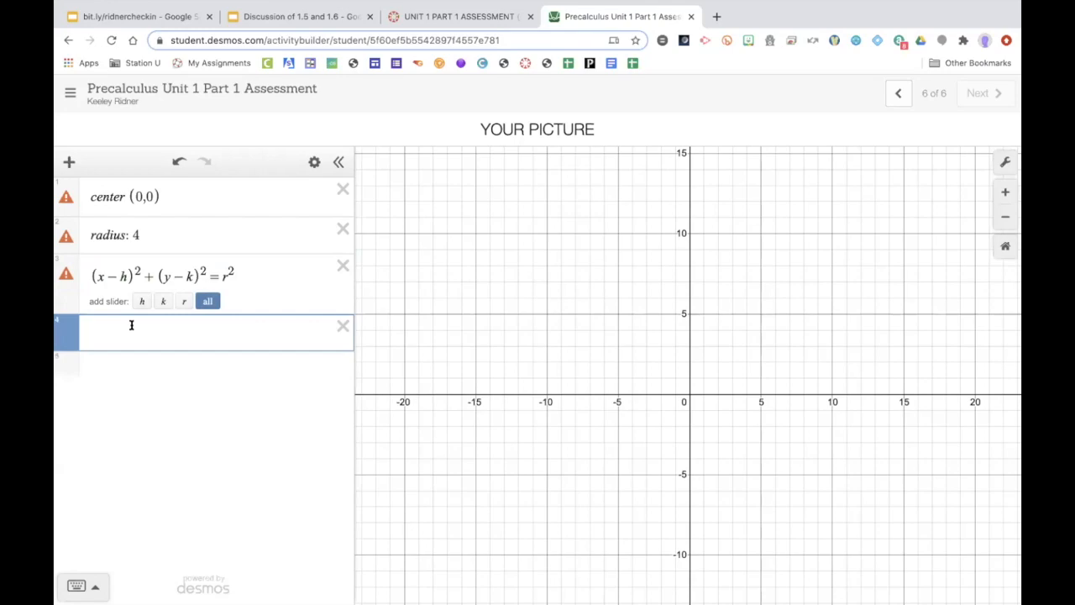
left_click(122, 194)
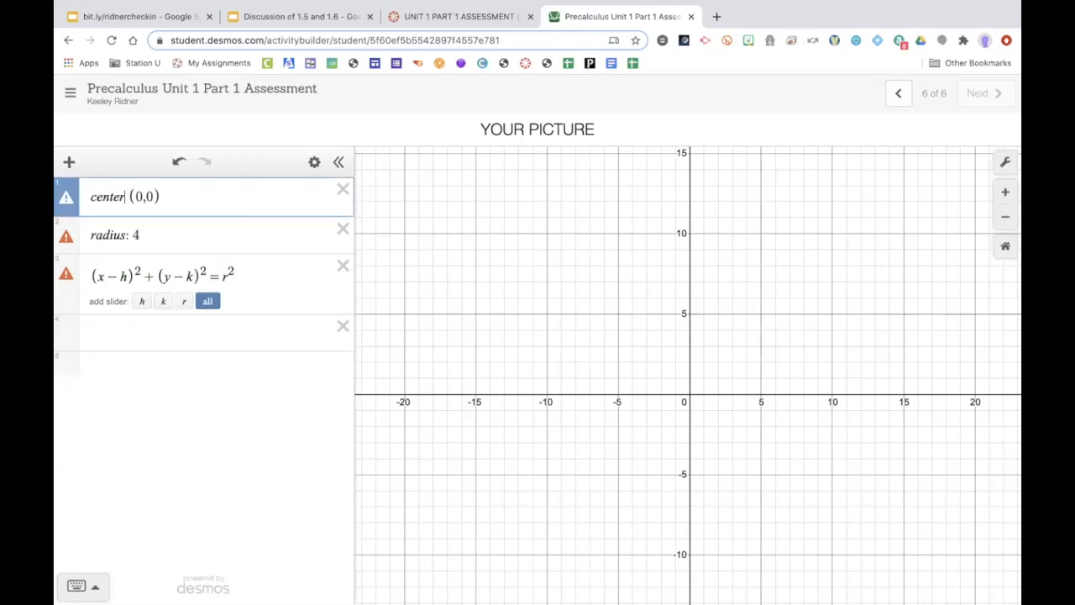
type(": (h,k):")
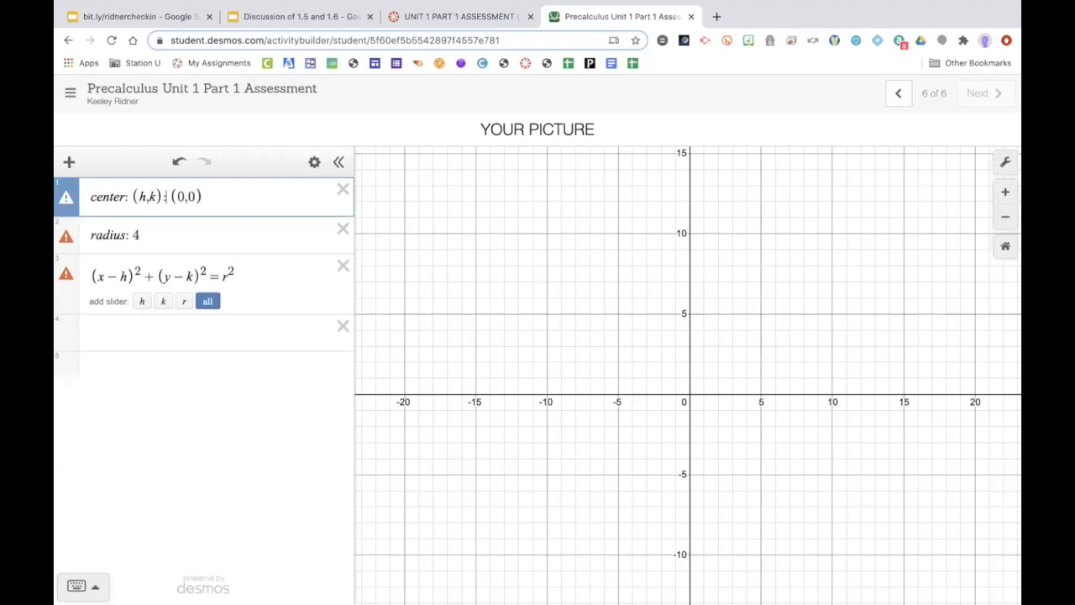
left_click(130, 236)
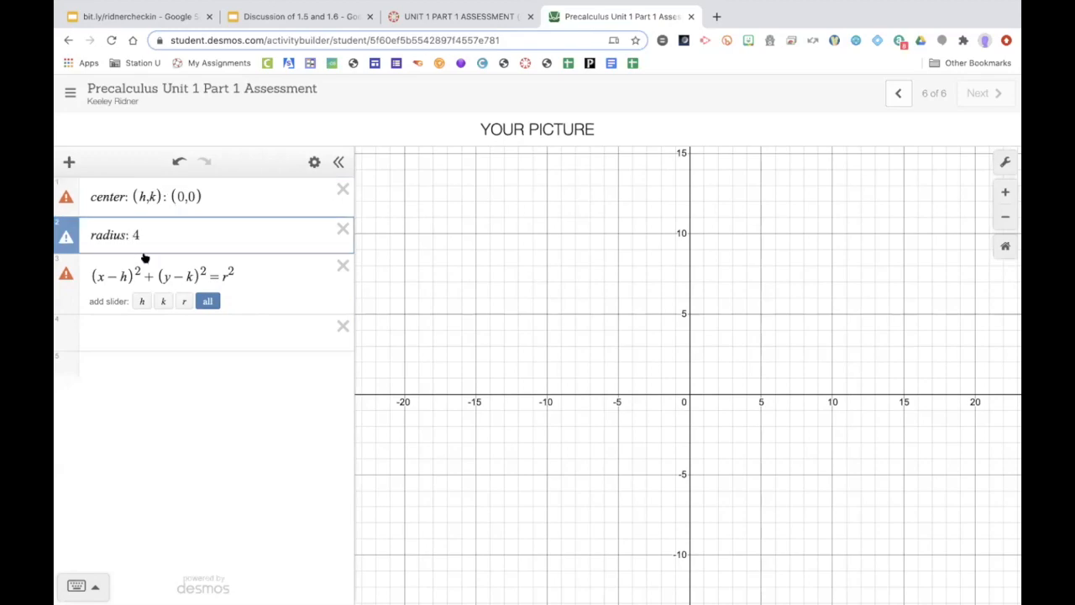
type("r=")
Step: Enter the circle equation (x−0)^2+(y−0)^2=4^2 on a new fourth line
left_click(136, 332)
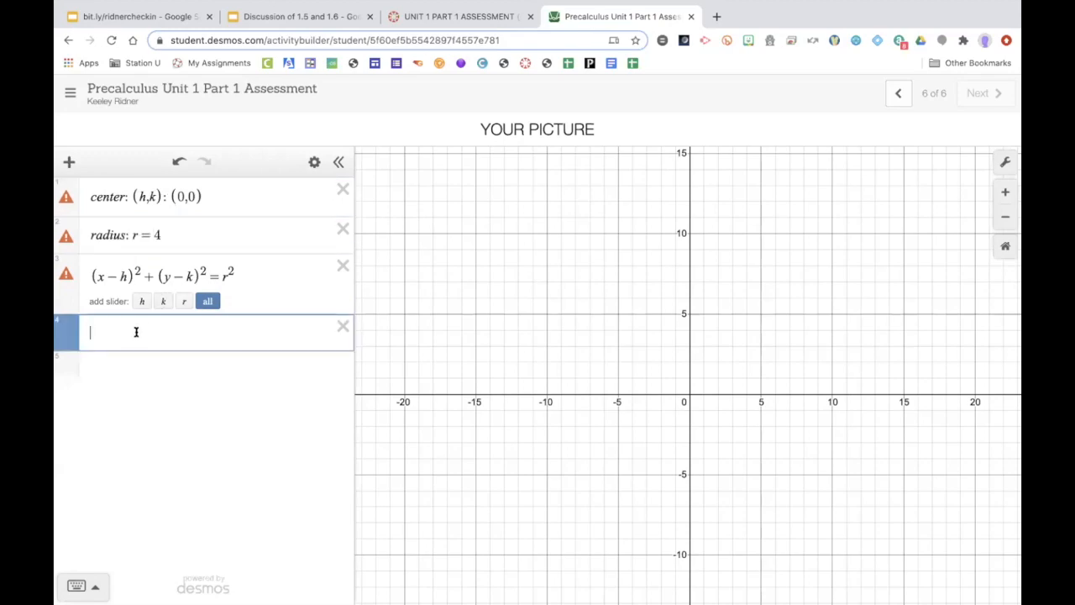
type("(")
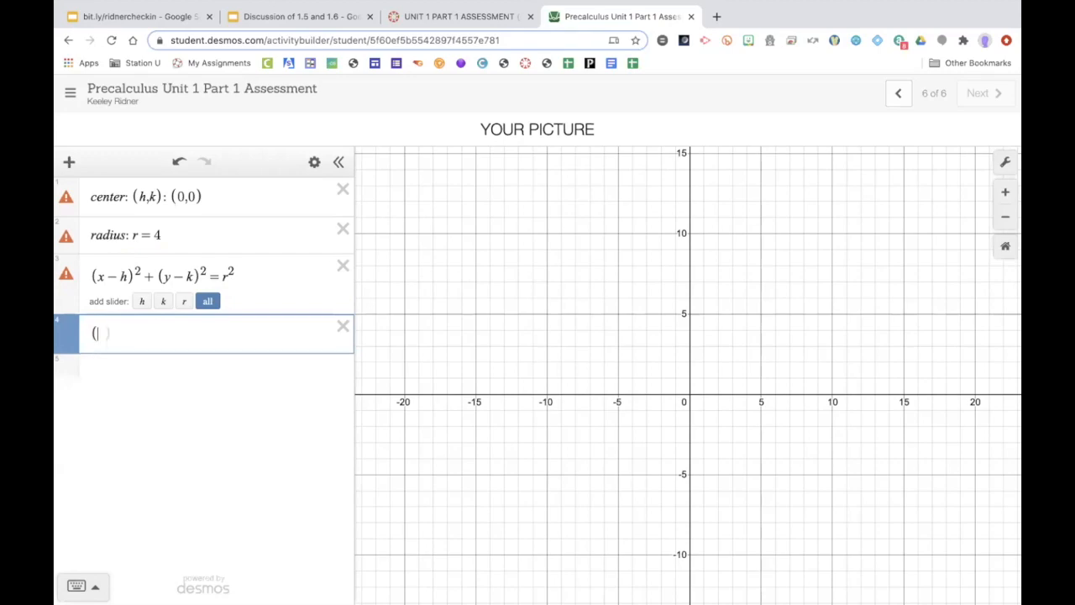
type("x-0)")
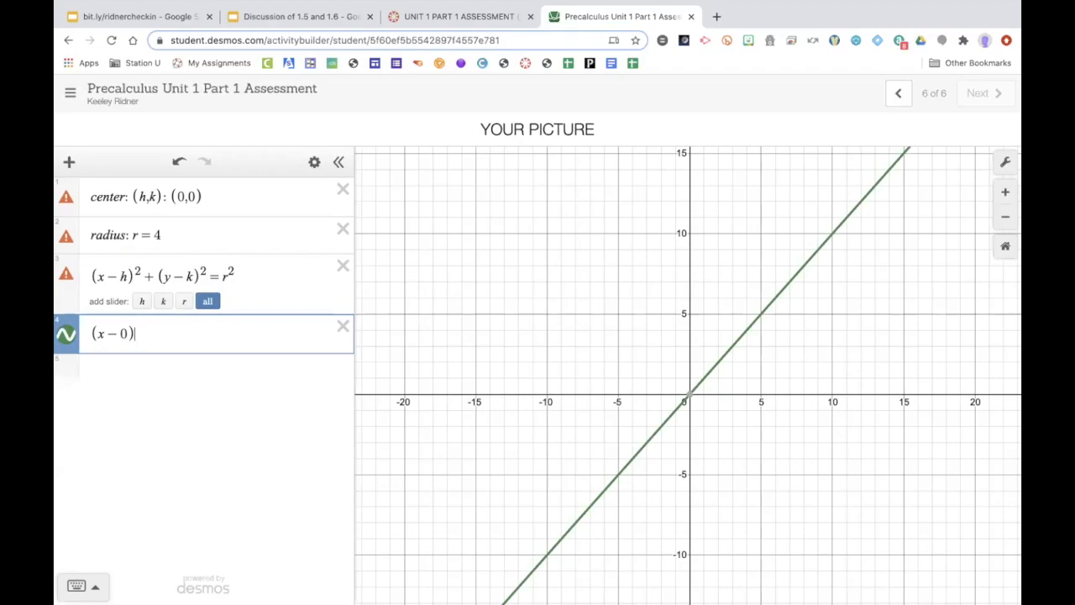
type("^2")
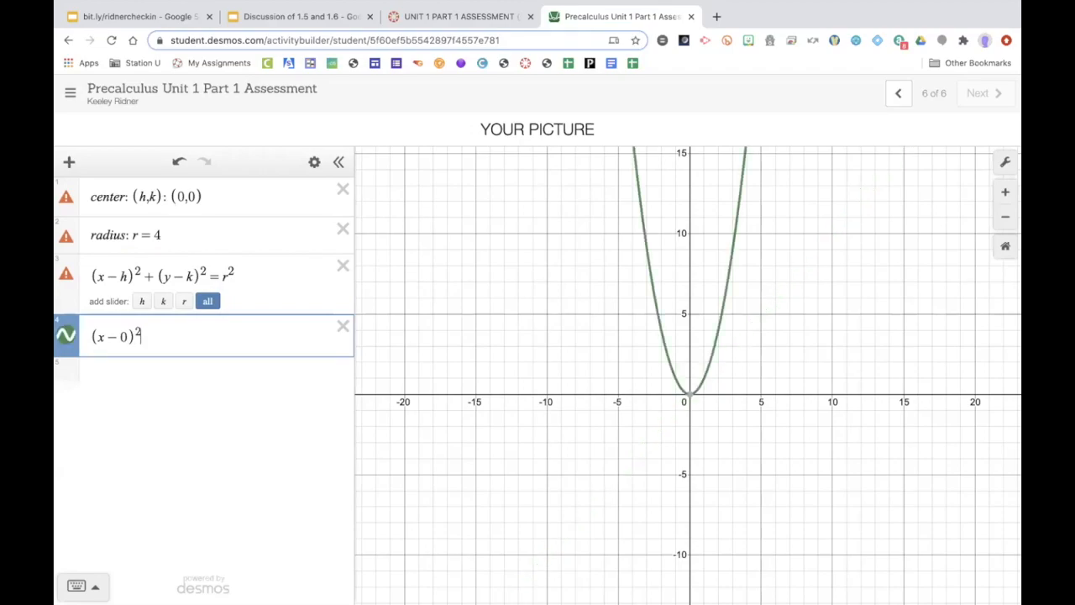
key("Right")
type("+9y-0")
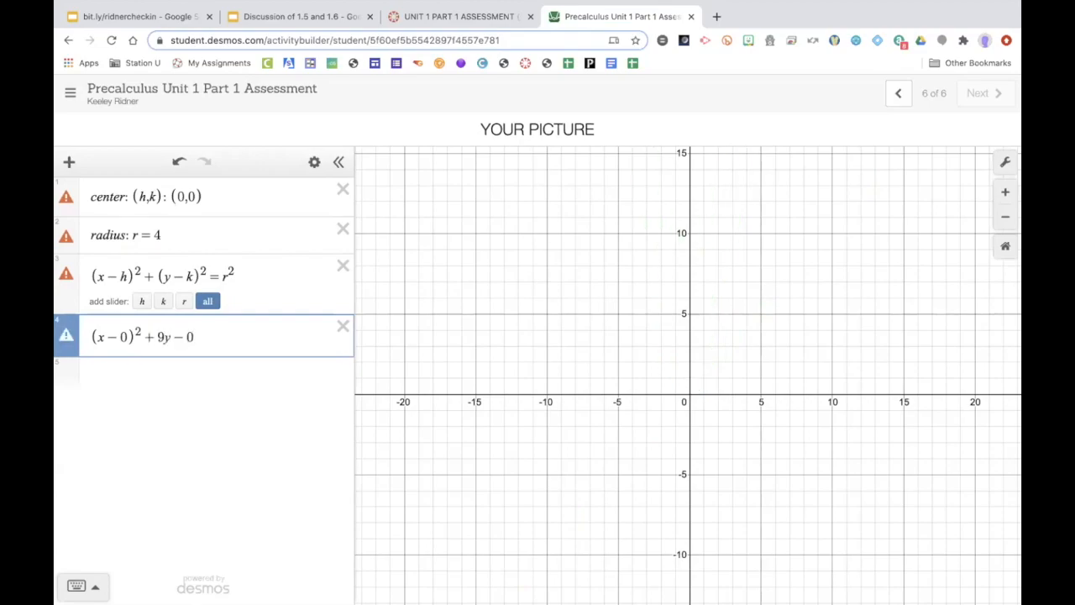
key("BackSpace")
key("BackSpace")
key("BackSpace")
key("BackSpace")
type("(y-0")
type("^2")
type("=")
type("4^2")
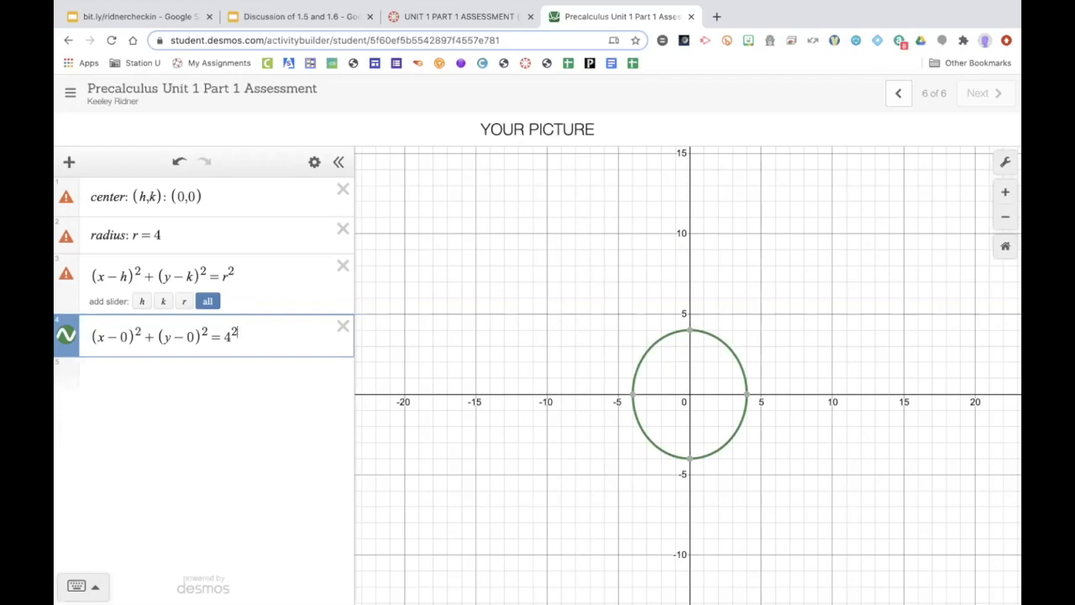
Step: Add a fifth line with the circle equation x^2+y^2=16
left_click(115, 366)
type("x^2 + y^2 ")
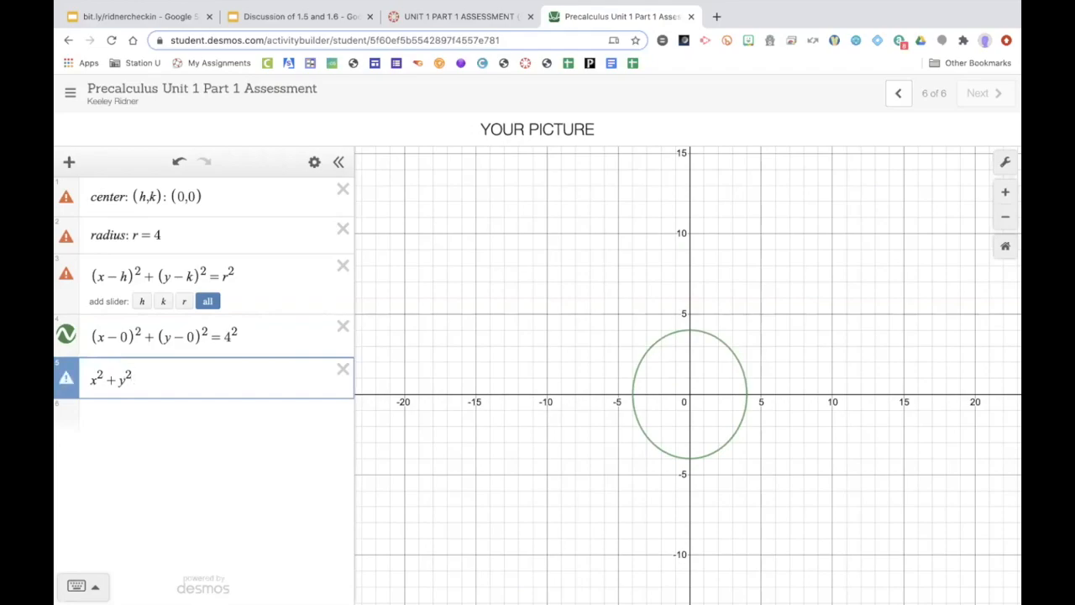
type("= 16")
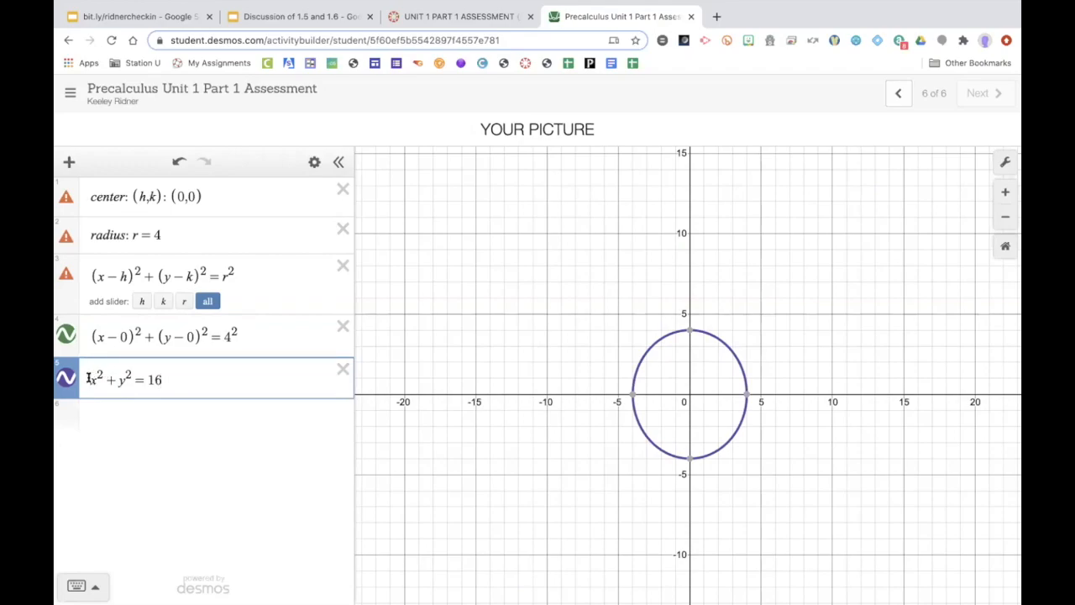
Step: Shift the fifth-line circle to (x+1)^2+(y+1)^2=16
type("9")
key("BackSpace")
type("(")
key("Right")
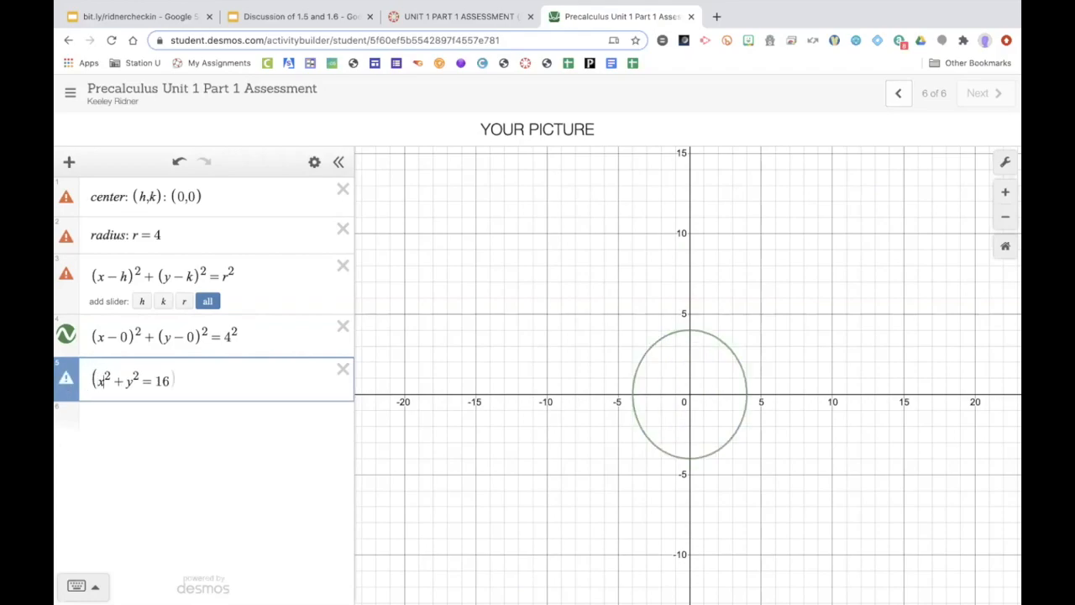
type("+1)")
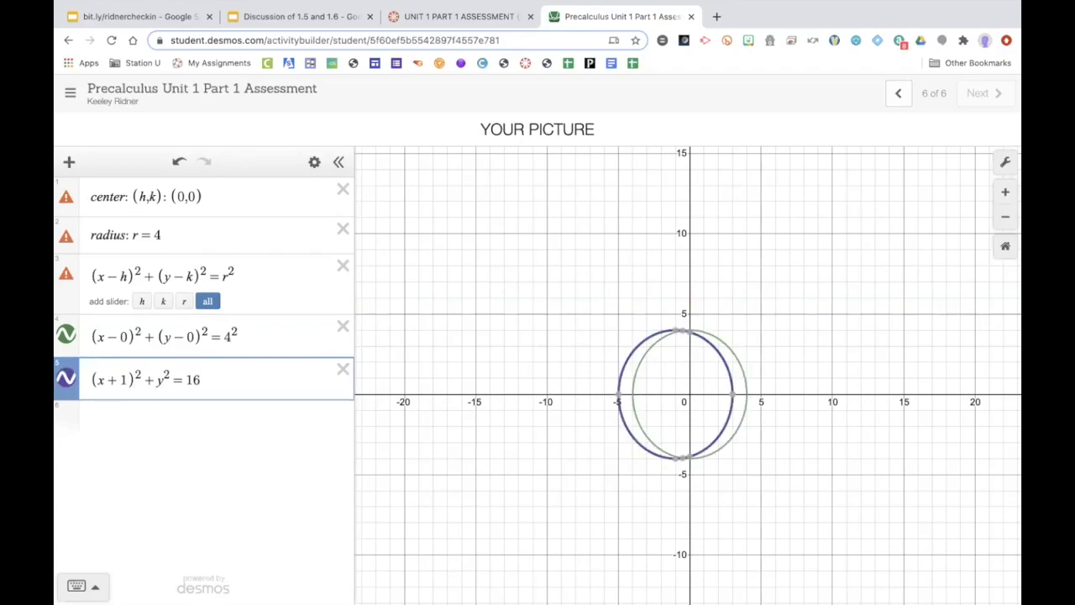
left_click(159, 380)
type("(x ")
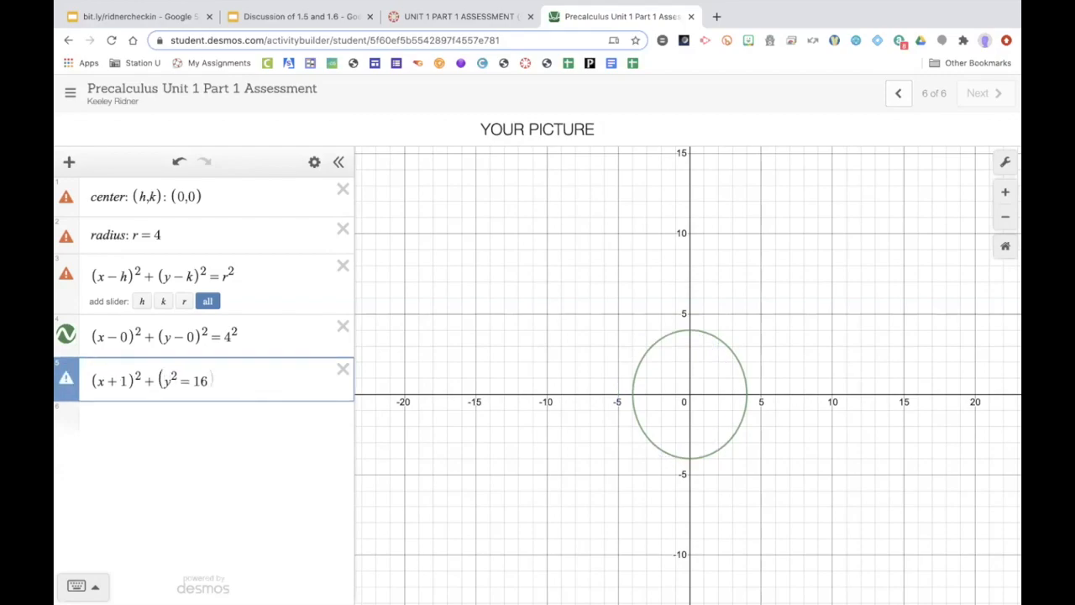
type("+ 1)")
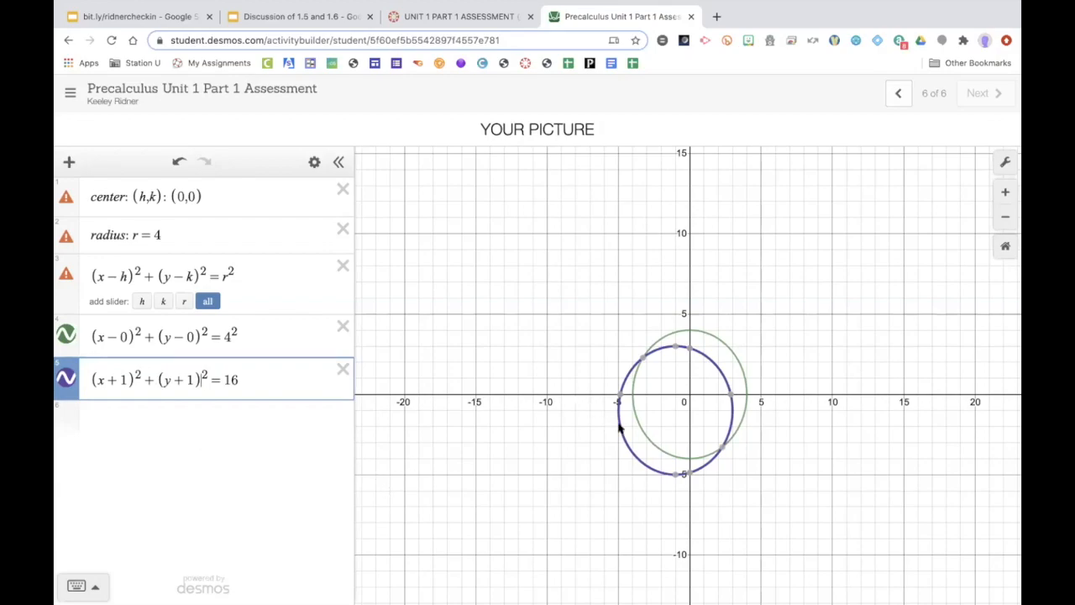
Step: Restrict the fourth-line circle to the domain {0≤x≤4}
left_click(672, 408)
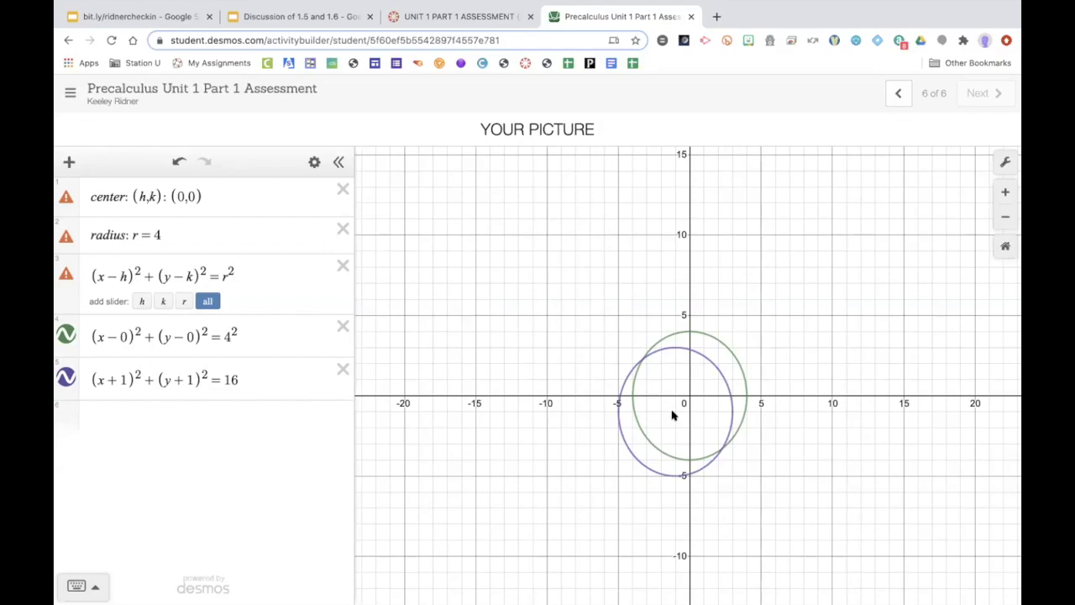
left_click(179, 418)
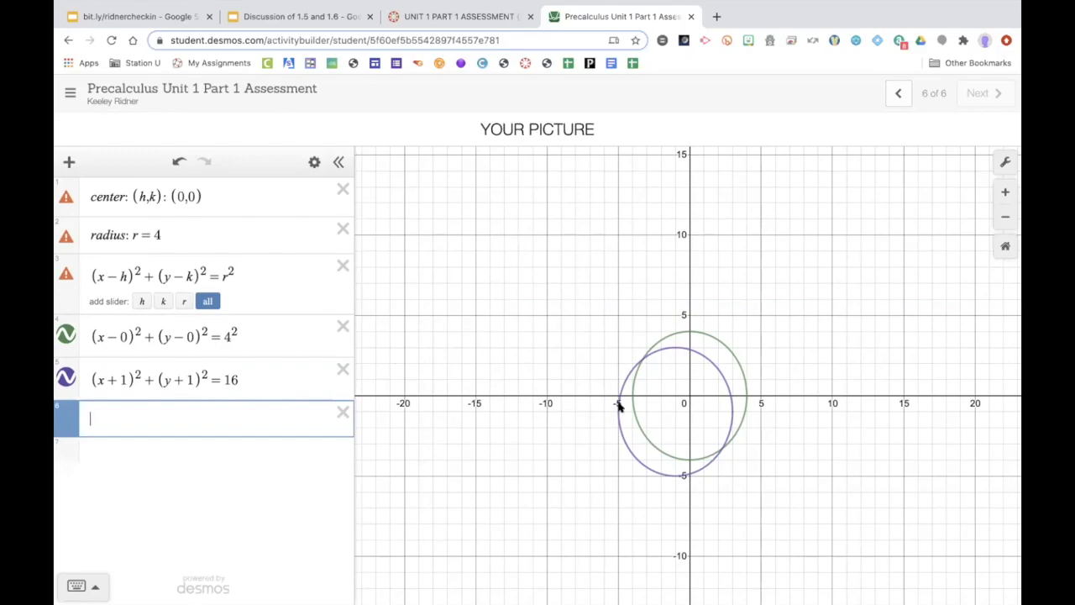
left_click(278, 340)
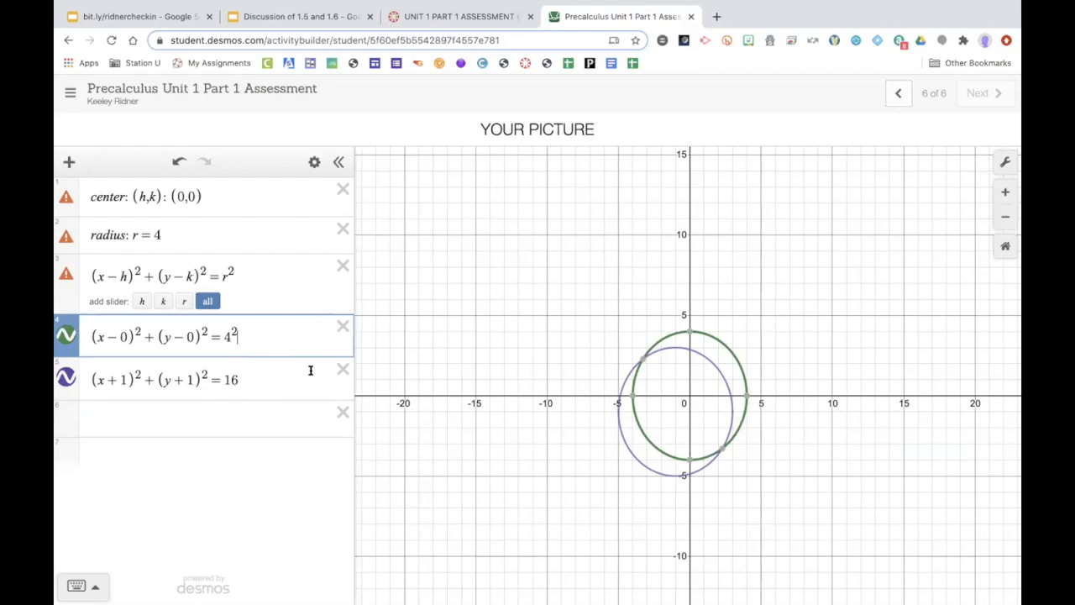
type("{0<")
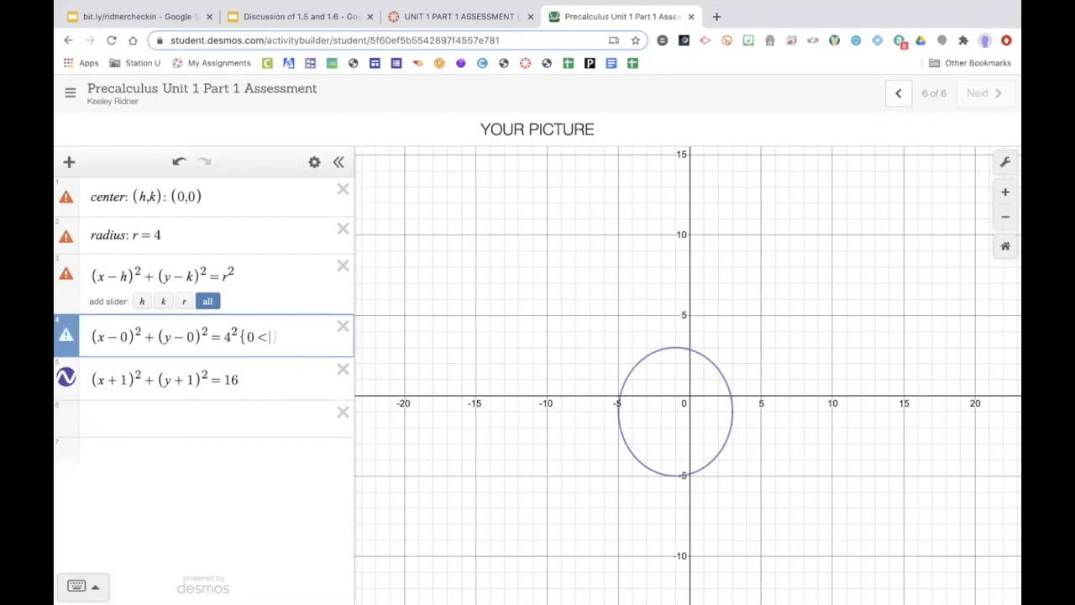
type("x")
type("<=")
type("4")
type("}")
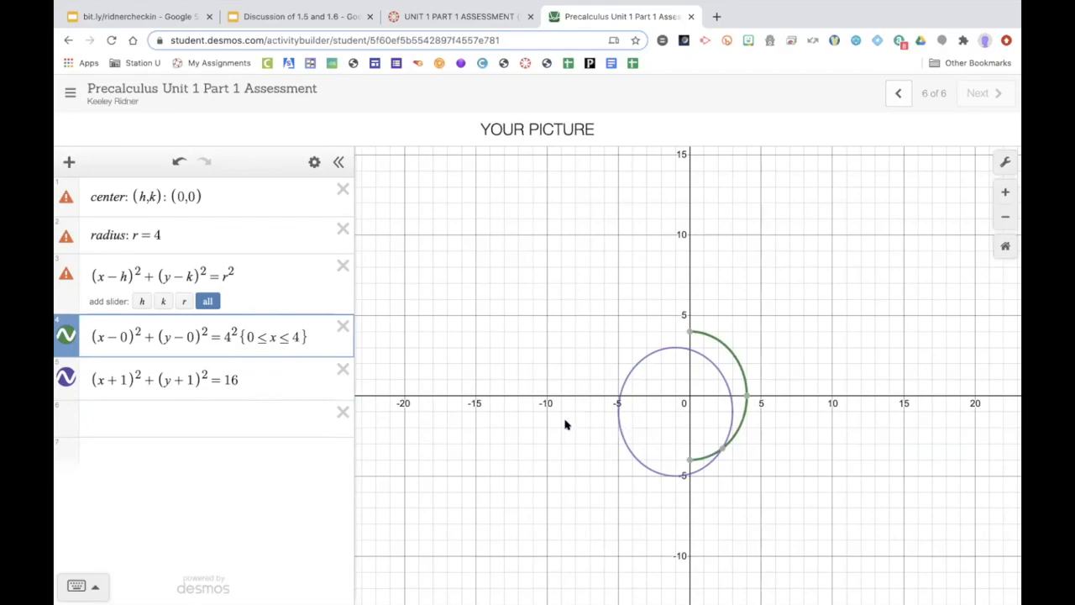
Step: Review the example slide's restricted circle equation, then return to the picture slide
left_click(898, 95)
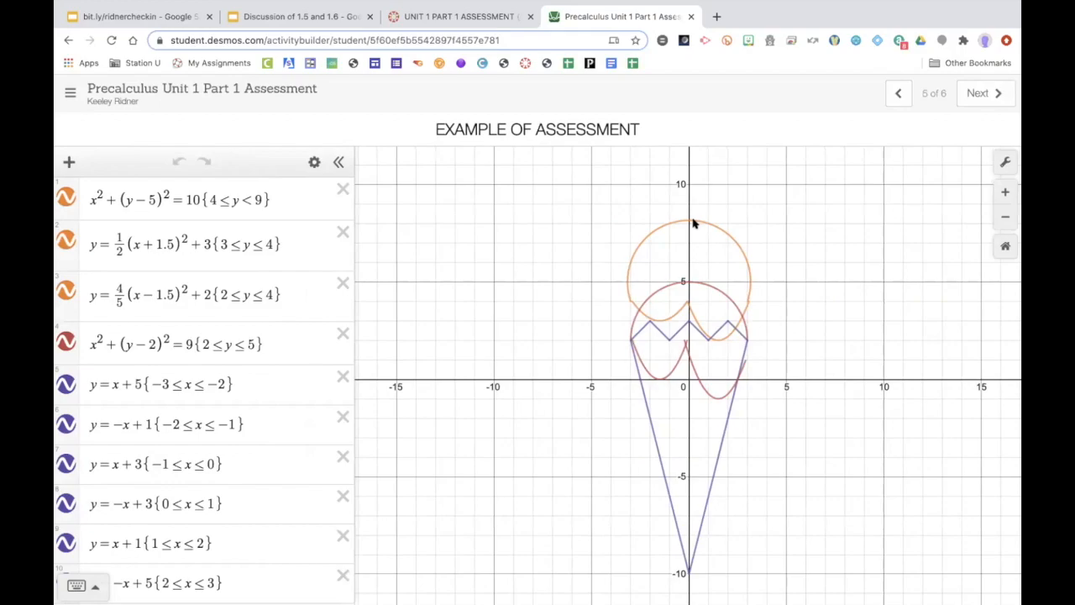
left_click(692, 221)
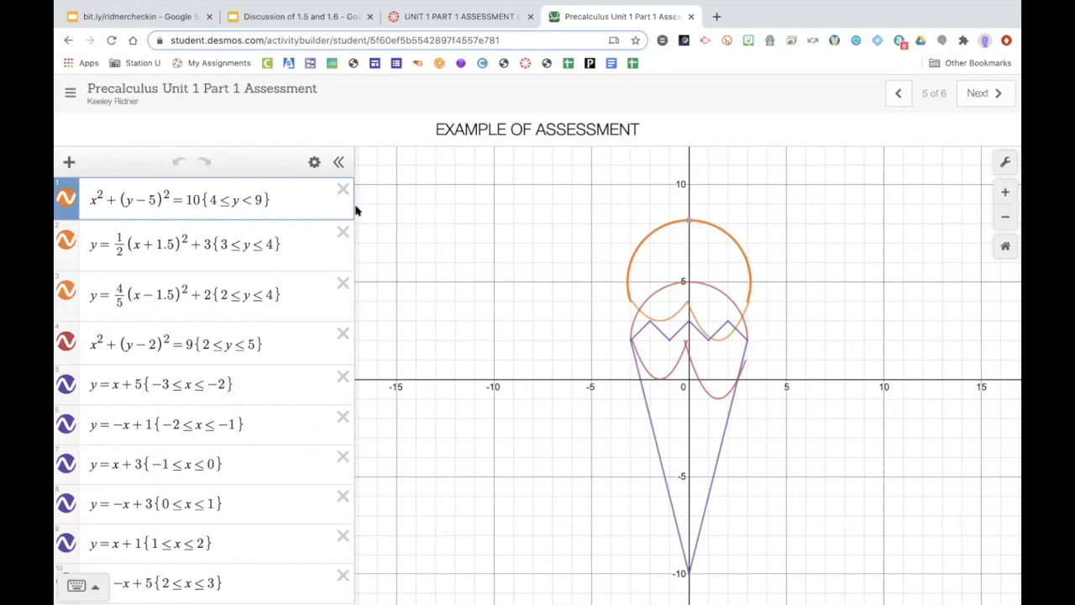
left_click(233, 201)
left_click(974, 93)
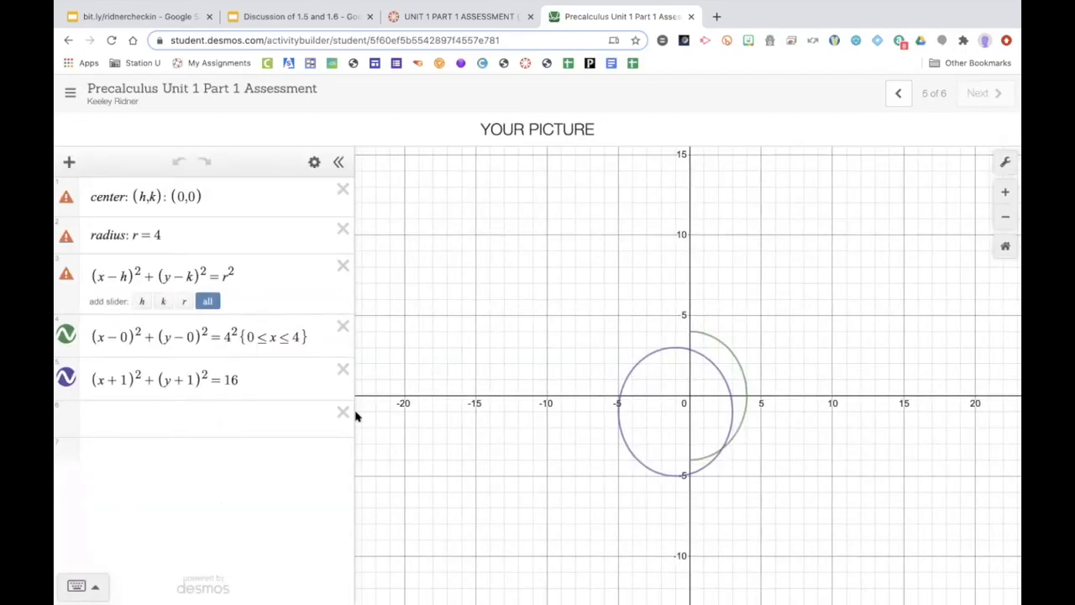
Step: Restrict the shifted circle with {0≤y≤3}{−1≤x}
left_click(242, 372)
type("{")
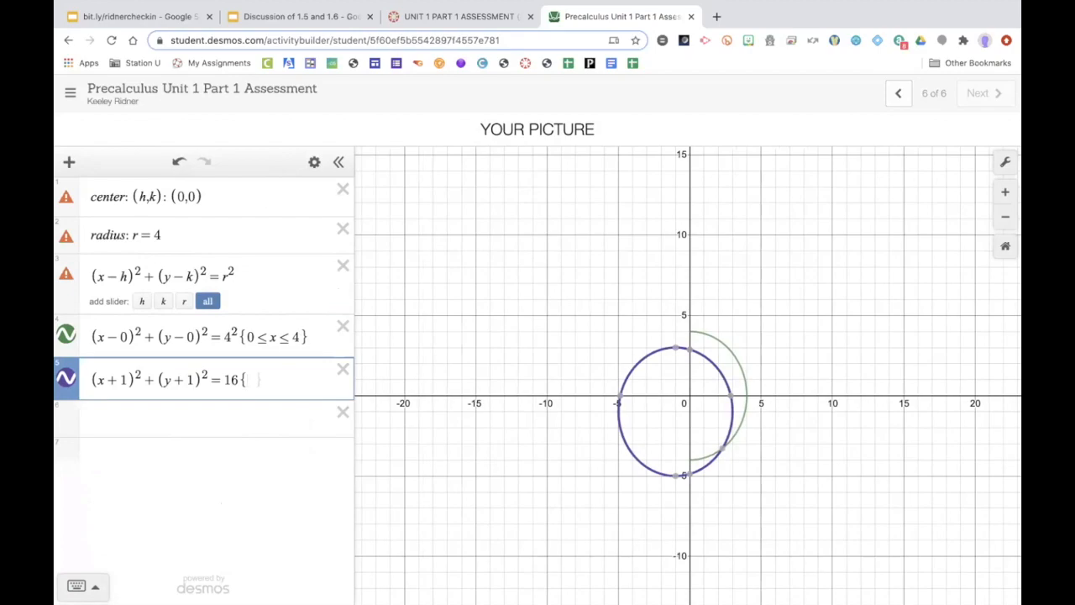
type("0")
type("<")
type("y")
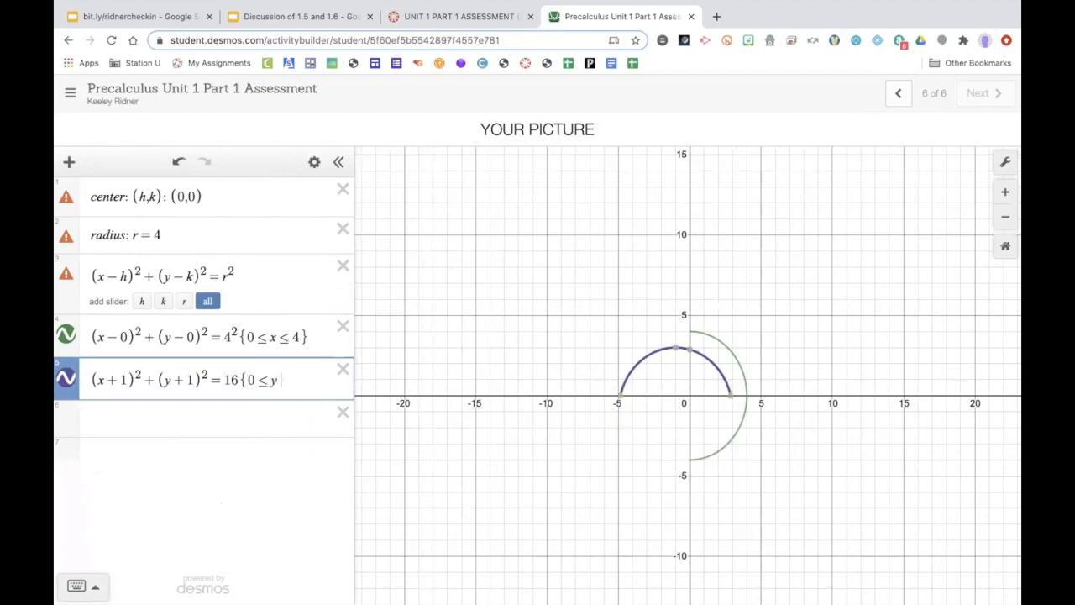
type("<")
type("=3")
type("}")
type("{")
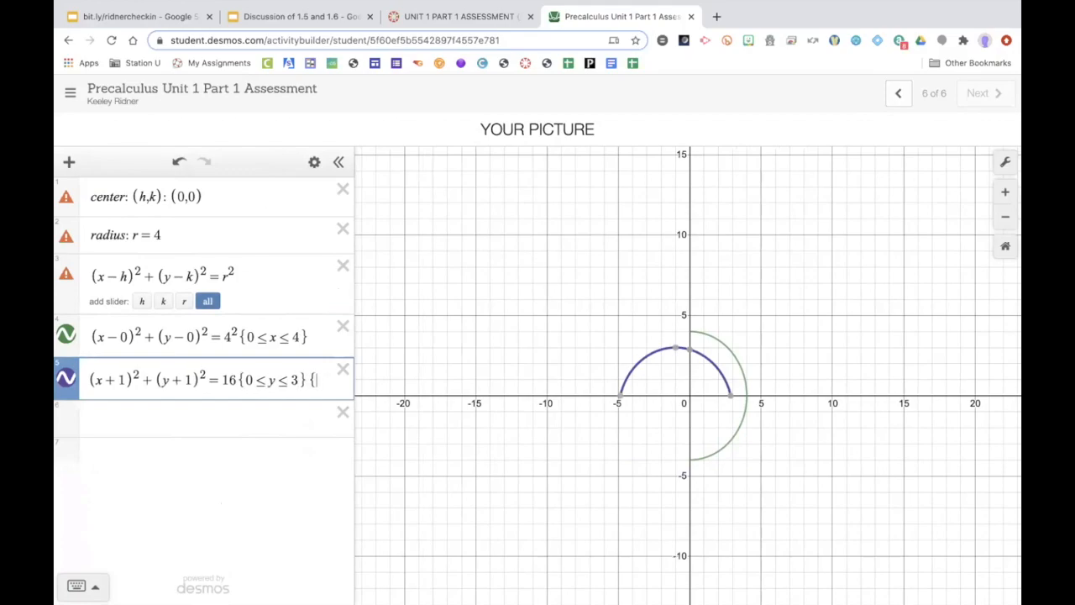
type("-1,")
key("BackSpace")
type("<=x")
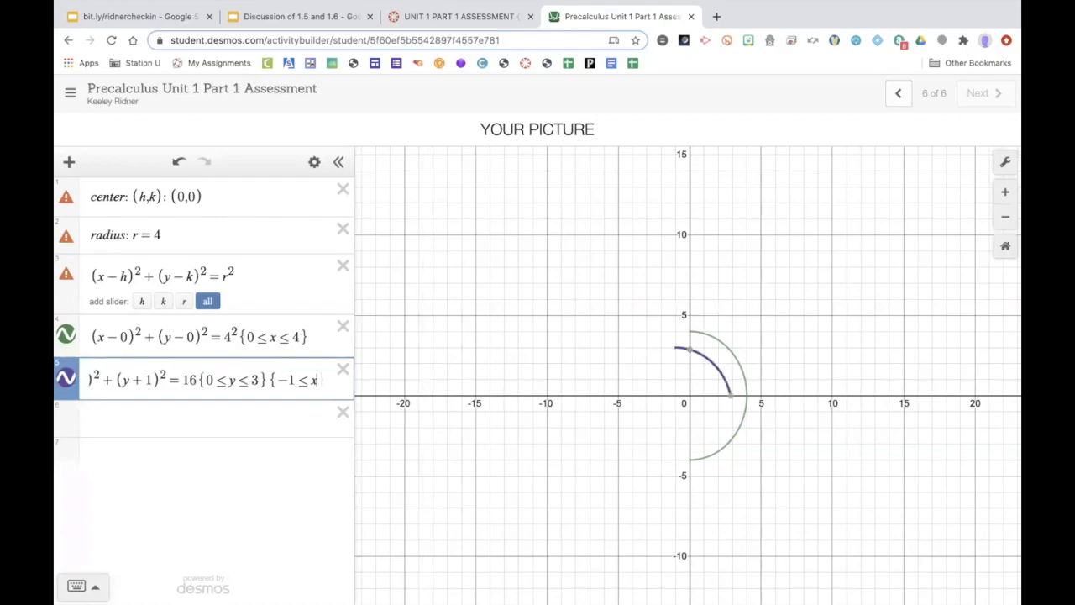
type("}")
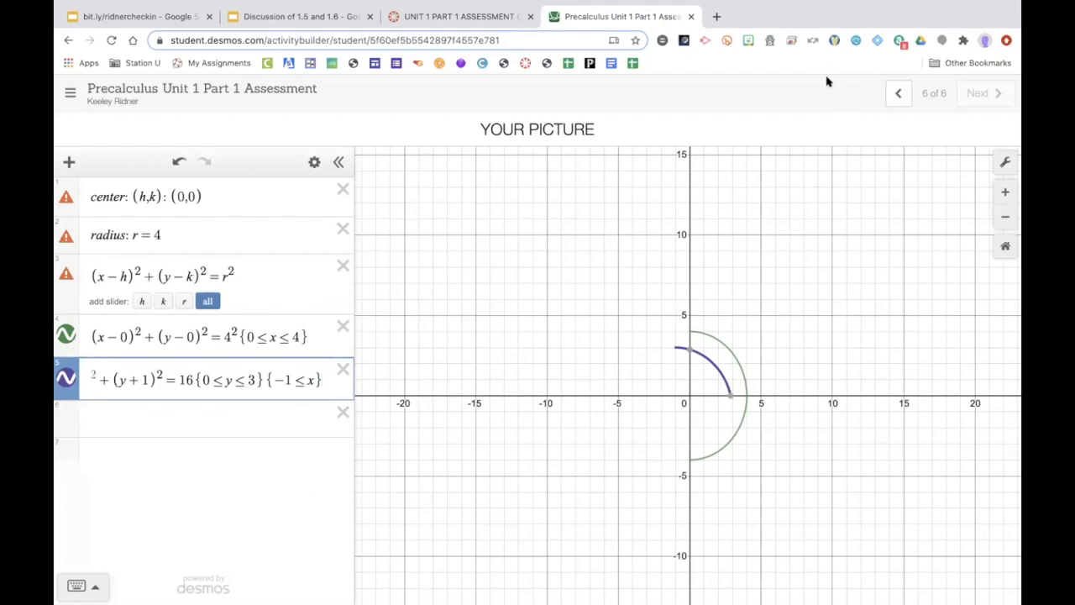
Step: Read the assignment notes on the course page tab, then return to the Desmos activity
mouse_move(434, 24)
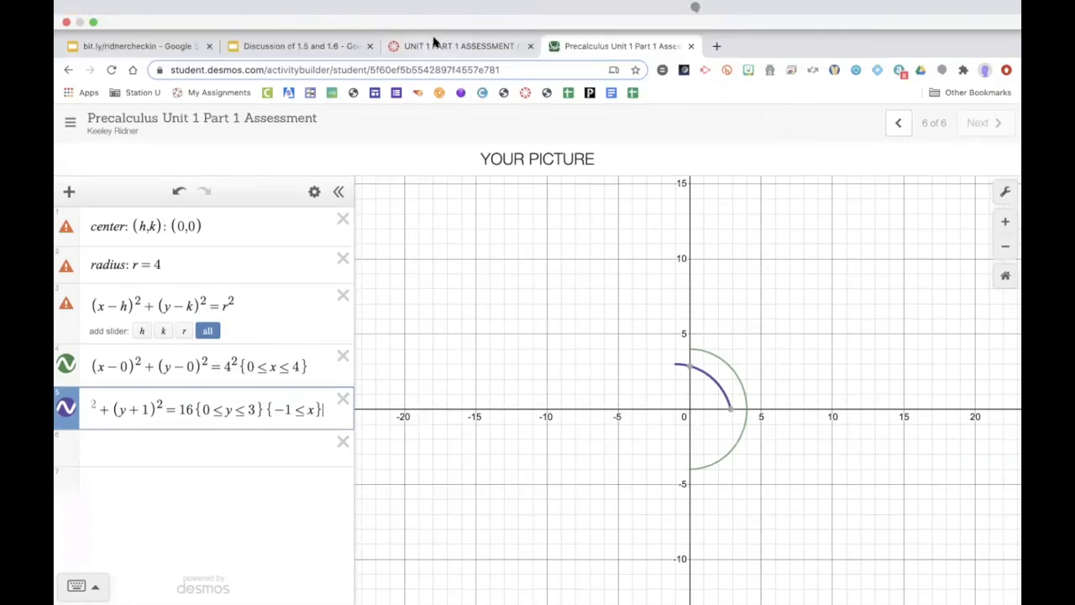
left_click(434, 45)
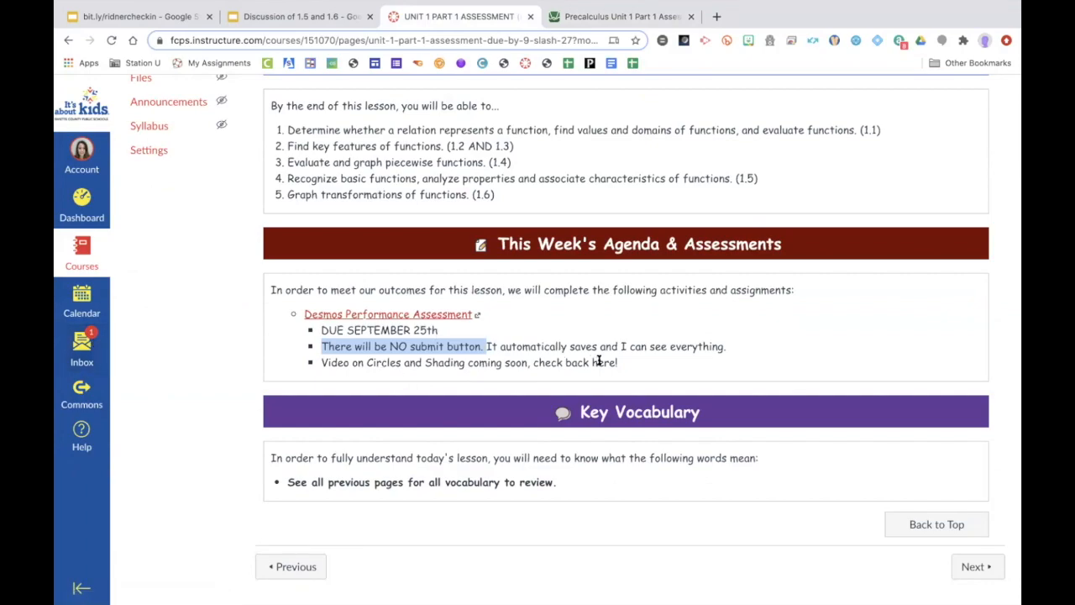
left_click(631, 370)
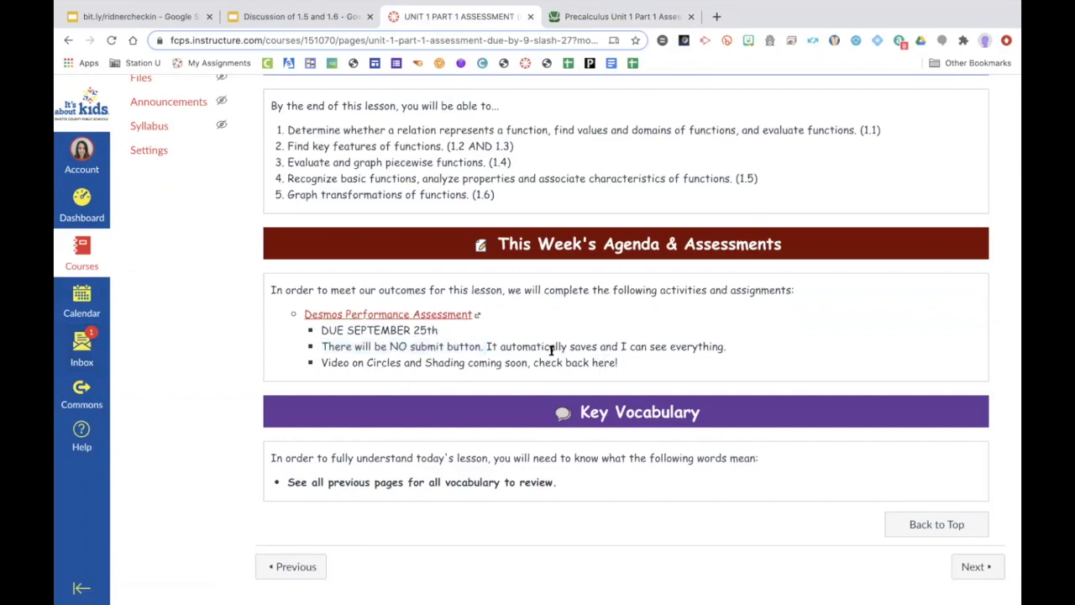
left_click_drag(319, 362, 621, 363)
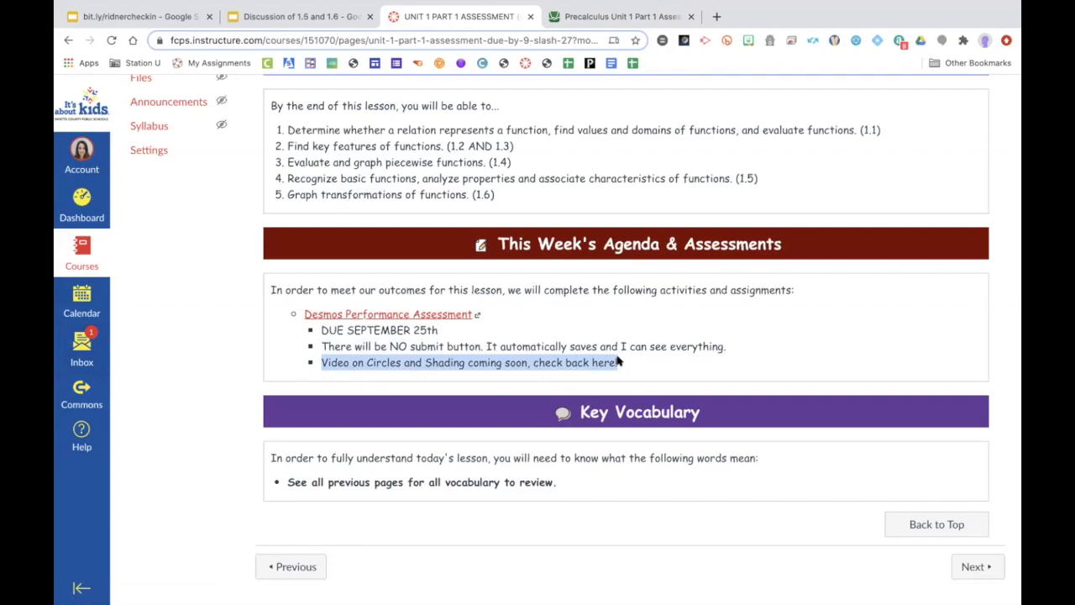
left_click(619, 362)
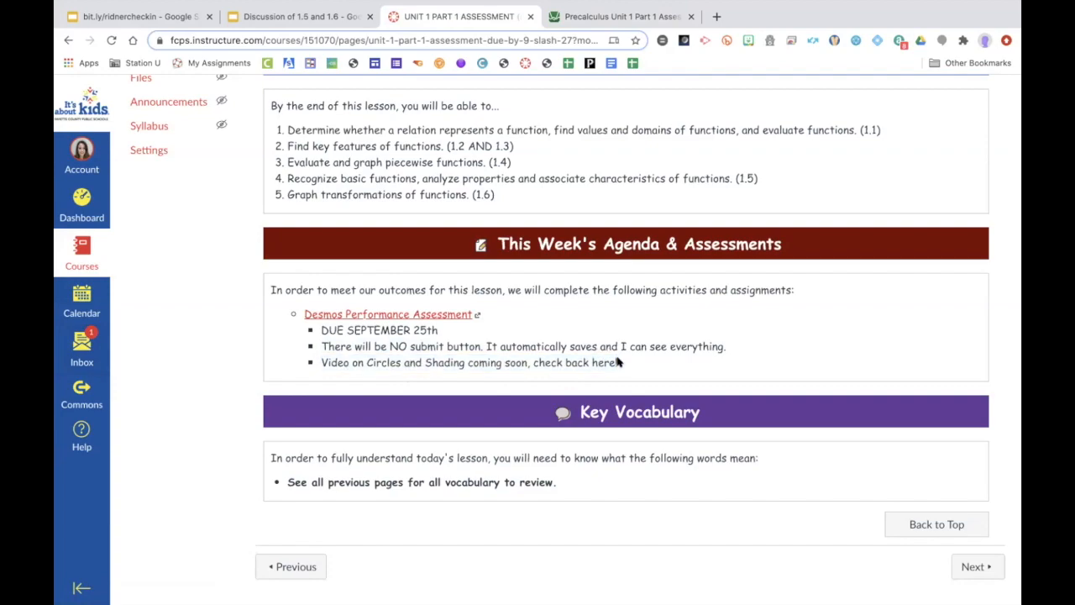
left_click(587, 16)
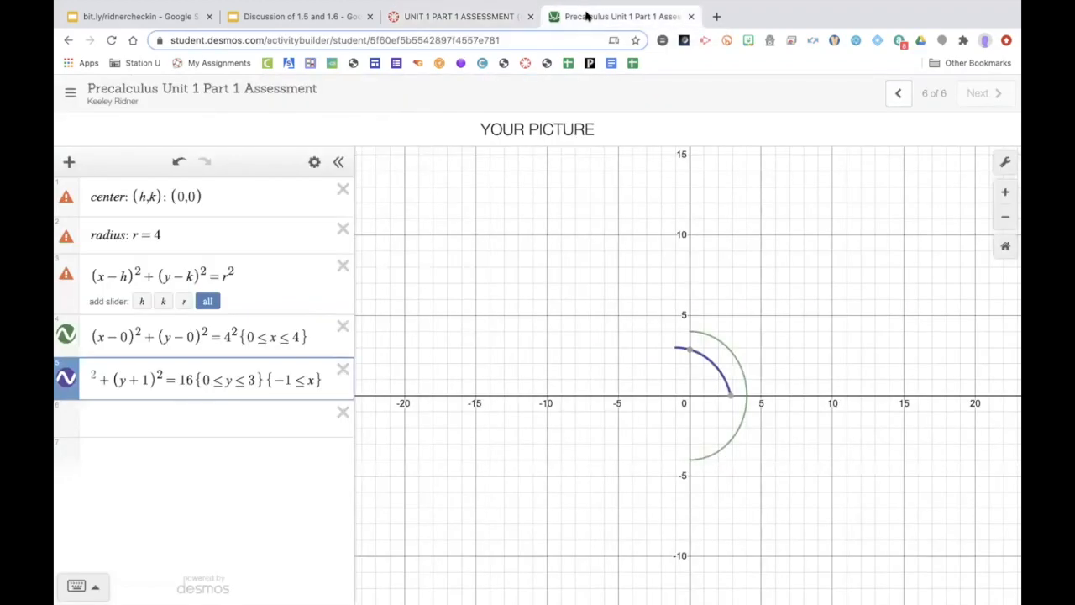